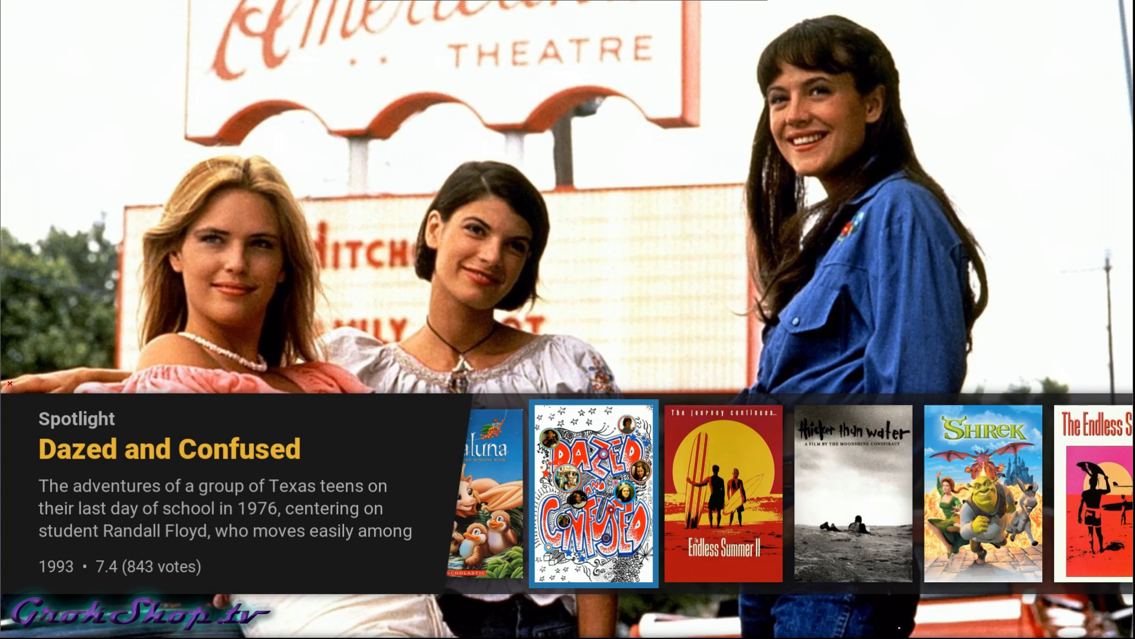
Bring up the Kodi home menu with Programs highlighted over the spotlight screen.
{"action": "key", "text": "Down"}
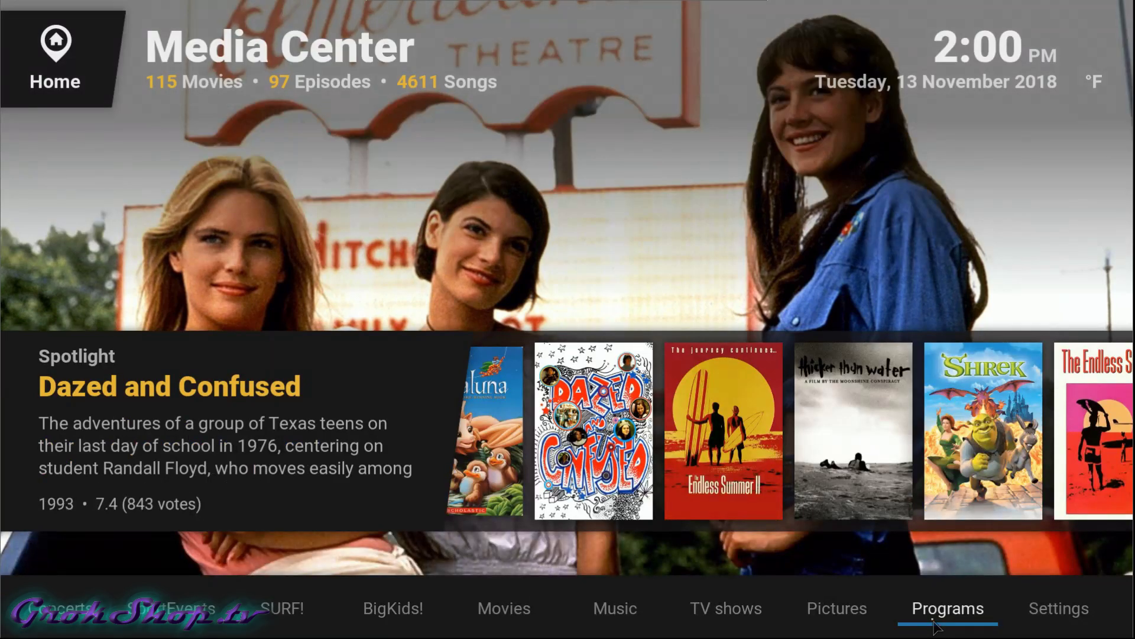
Launch the My OSMC add-on from Programs > Add-Ons.
{"action": "key", "text": "Return"}
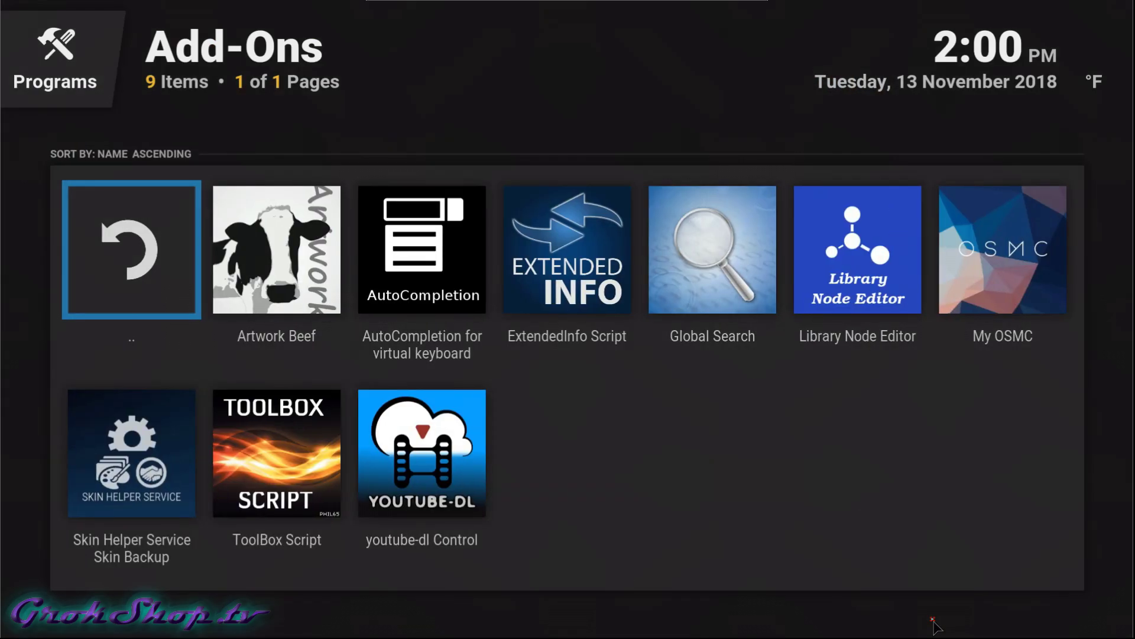
{"action": "key", "text": "Right"}
{"action": "key", "text": "Right"}
{"action": "key", "text": "Right"}
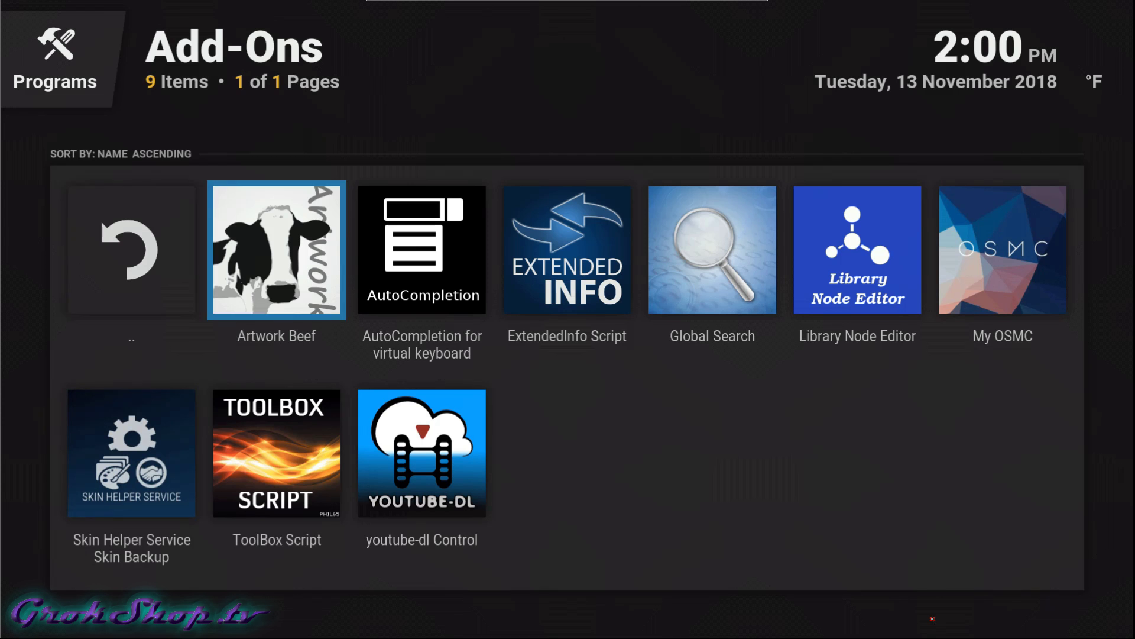
{"action": "key", "text": "Right"}
{"action": "key", "text": "Right"}
{"action": "key", "text": "Right"}
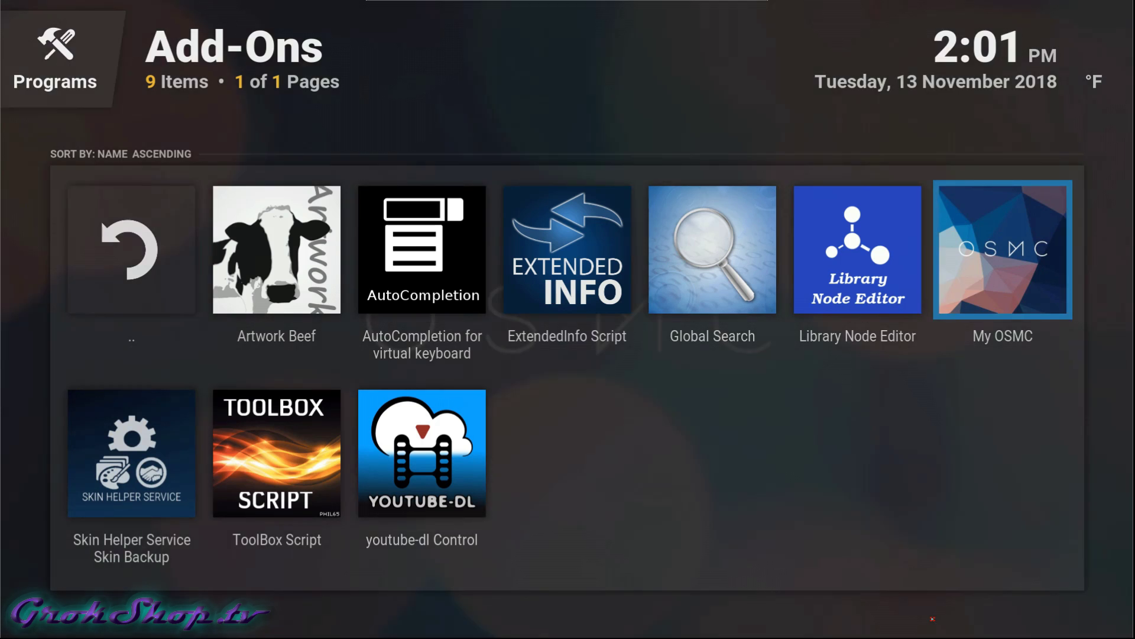
{"action": "key", "text": "Return"}
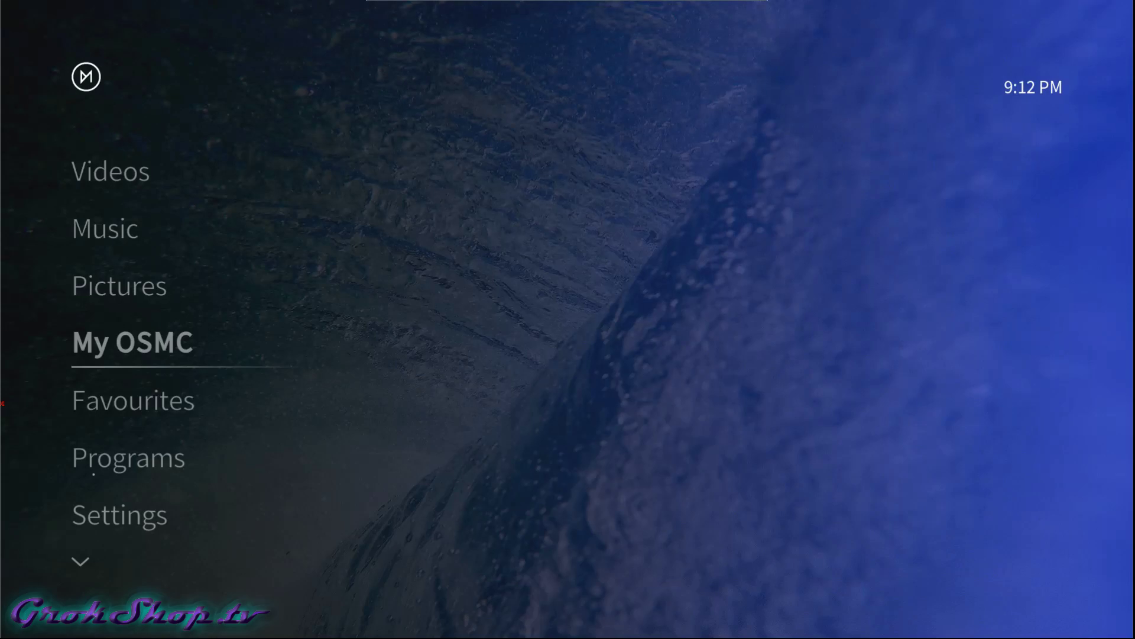
{"action": "left_click", "coordinate": [166, 349]}
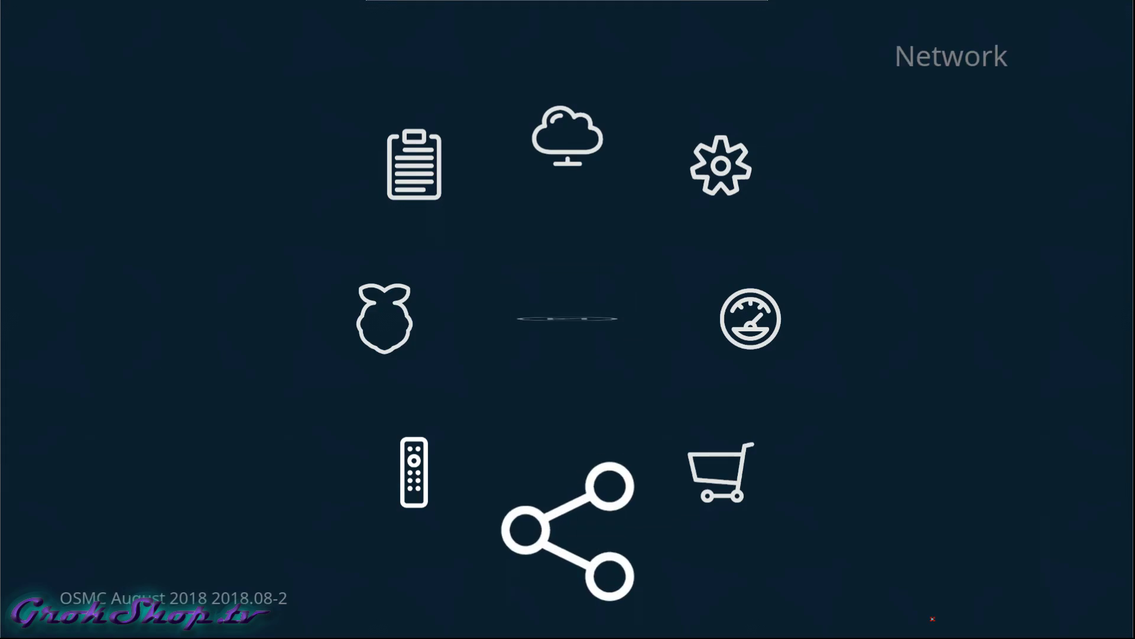
Enable both the wired and wireless adapters in My OSMC Network, leaving wireless on DHCP.
{"action": "key", "text": "Return"}
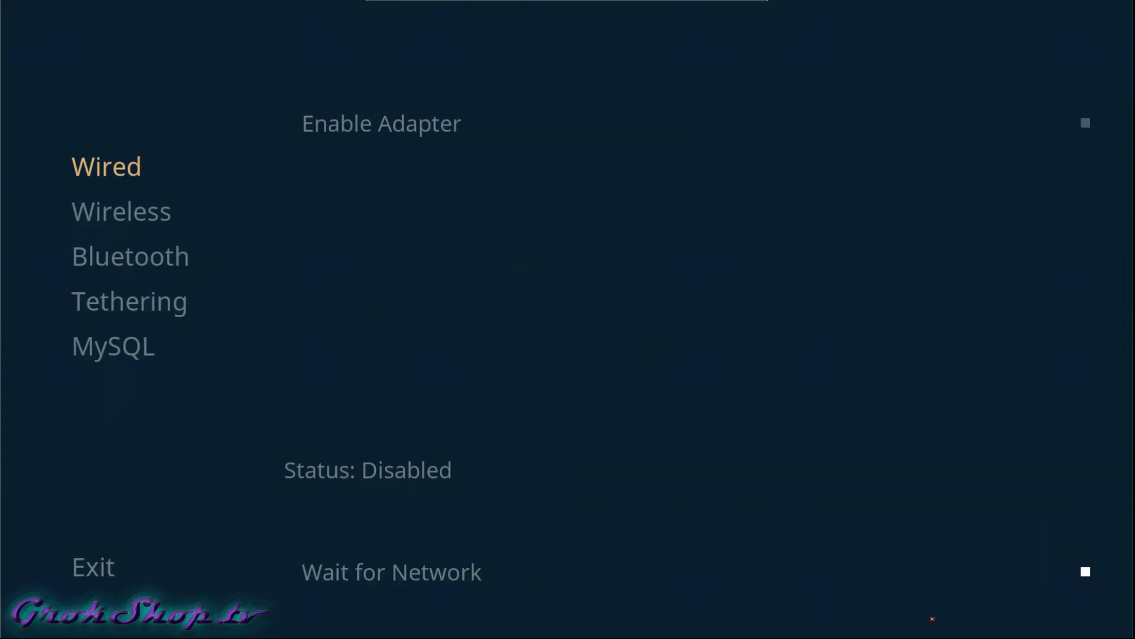
{"action": "key", "text": "Right"}
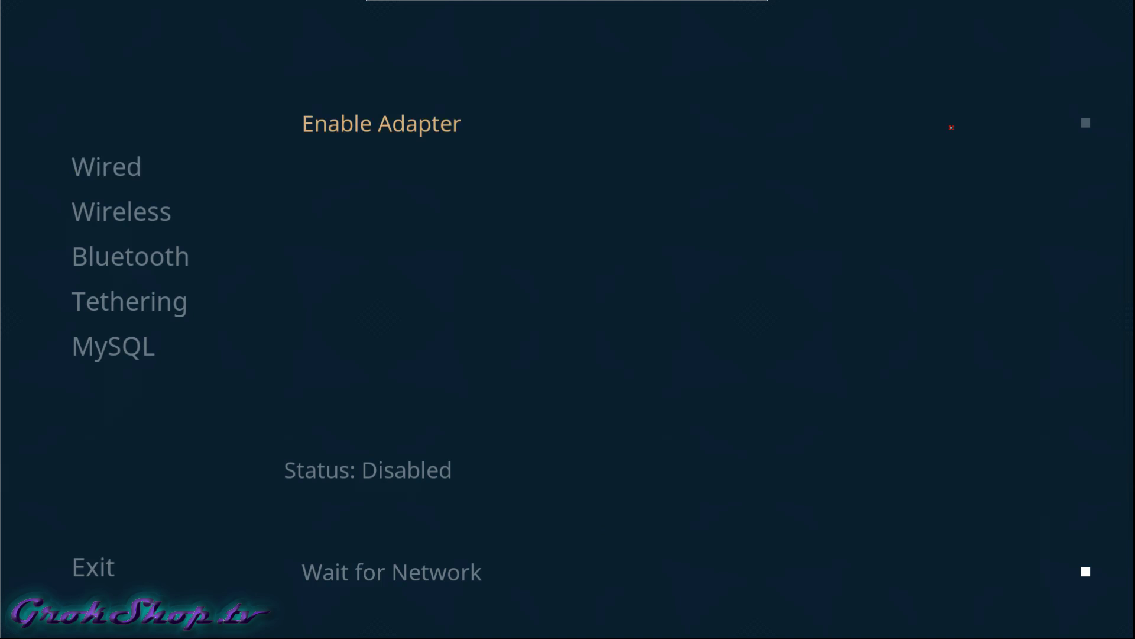
{"action": "left_click", "coordinate": [952, 127]}
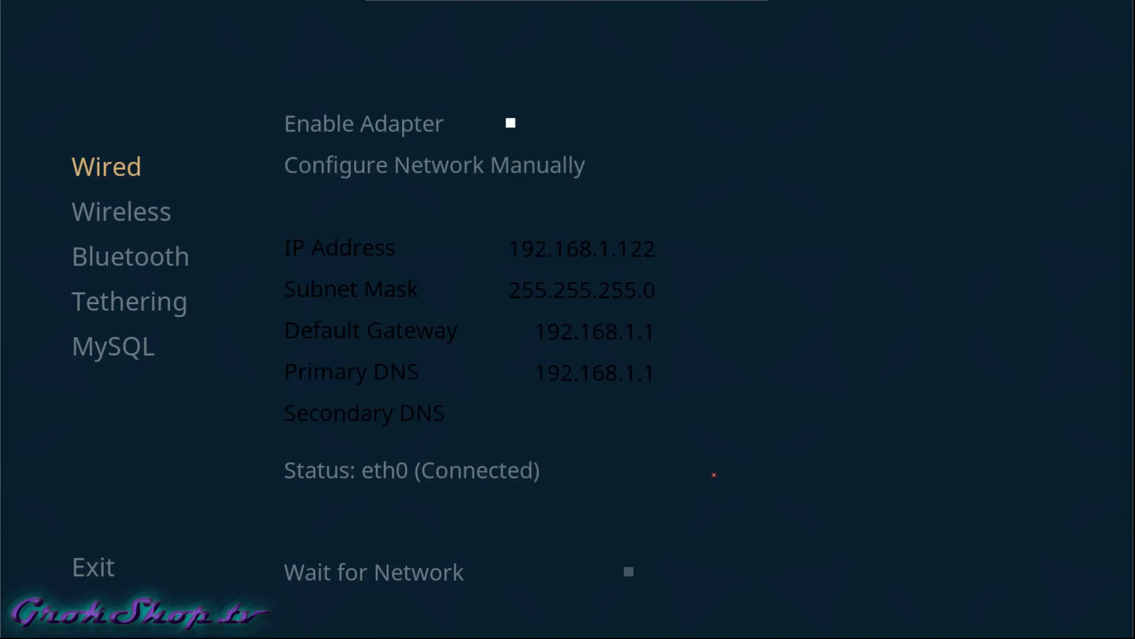
{"action": "key", "text": "Down"}
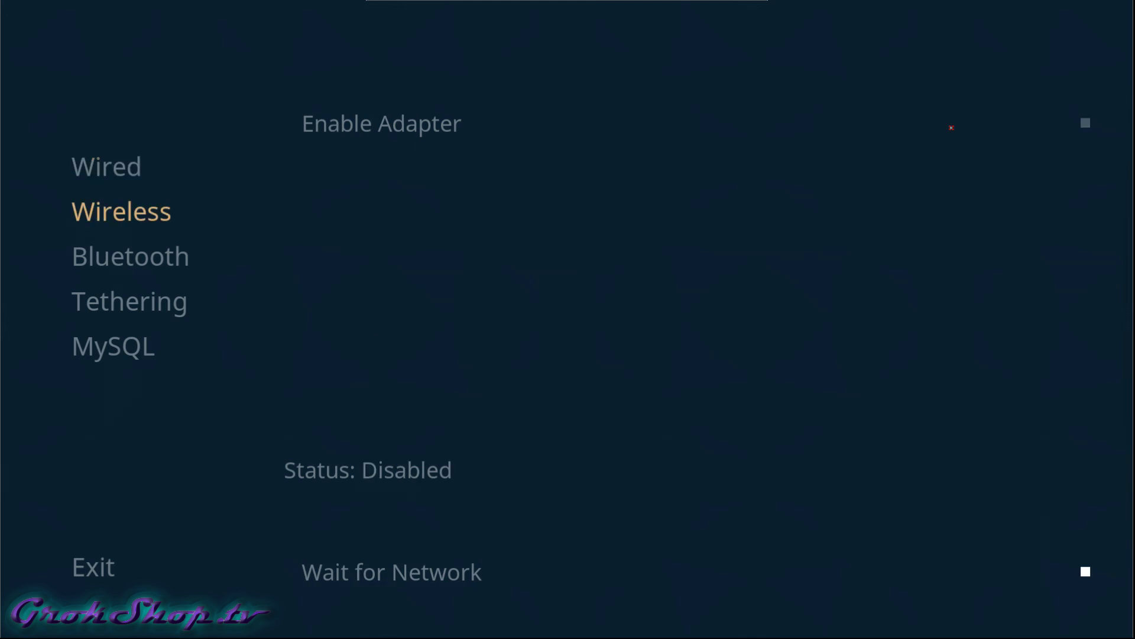
{"action": "left_click", "coordinate": [952, 127]}
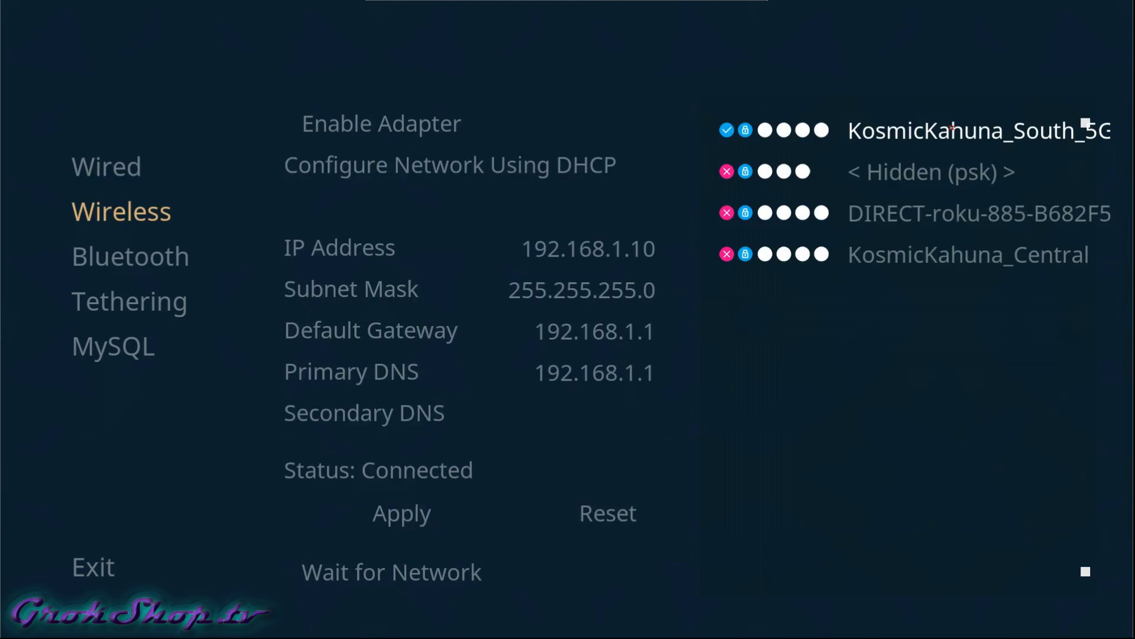
{"action": "key", "text": "Down"}
{"action": "key", "text": "Down"}
{"action": "key", "text": "Down"}
{"action": "key", "text": "Down"}
{"action": "key", "text": "Up"}
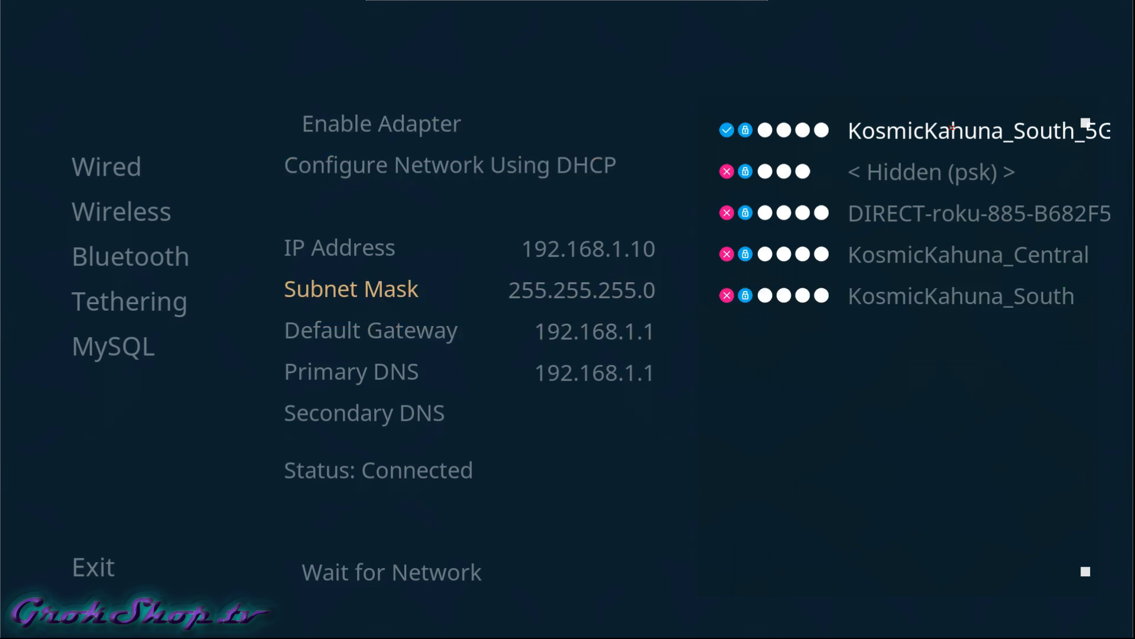
{"action": "key", "text": "Up"}
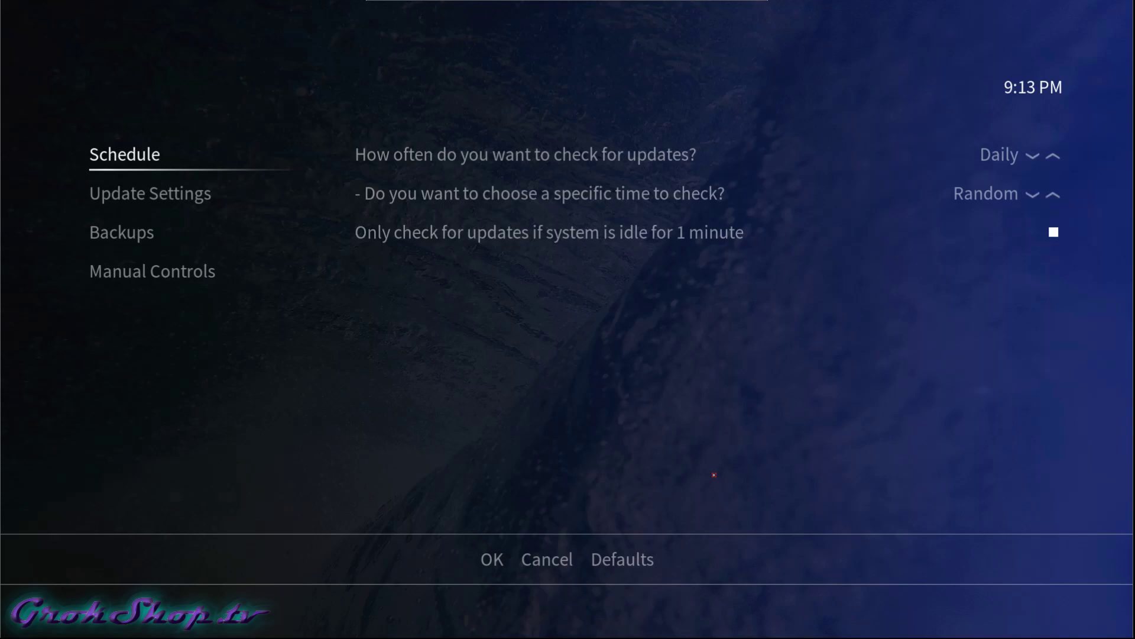
Change update checks from Daily to Never and turn off the idle-only check.
{"action": "key", "text": "Right"}
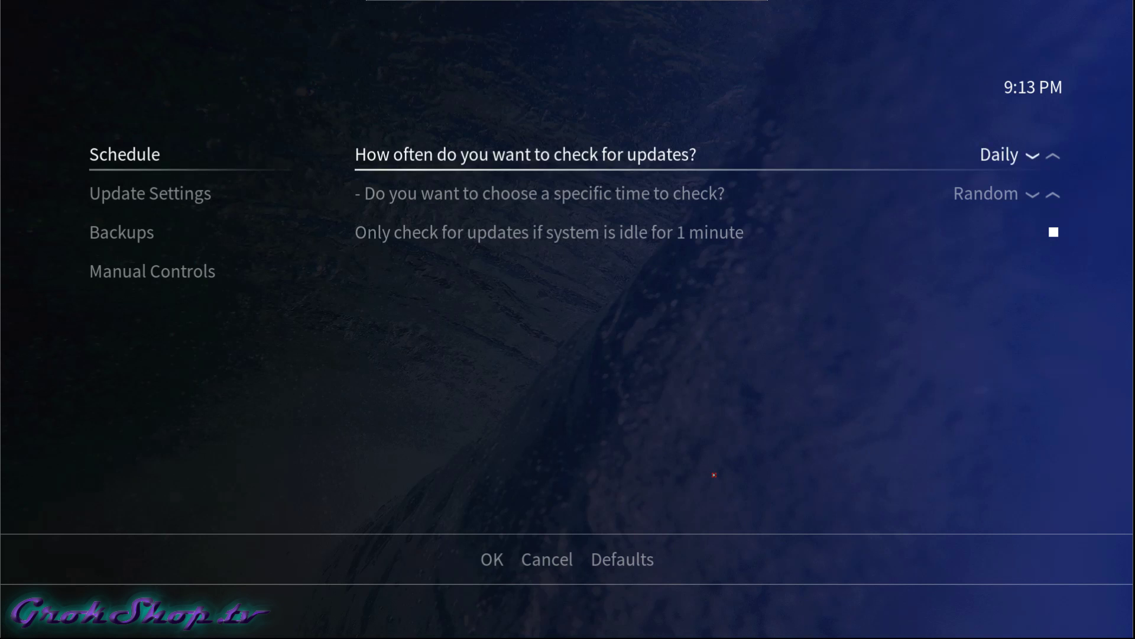
{"action": "key", "text": "Left"}
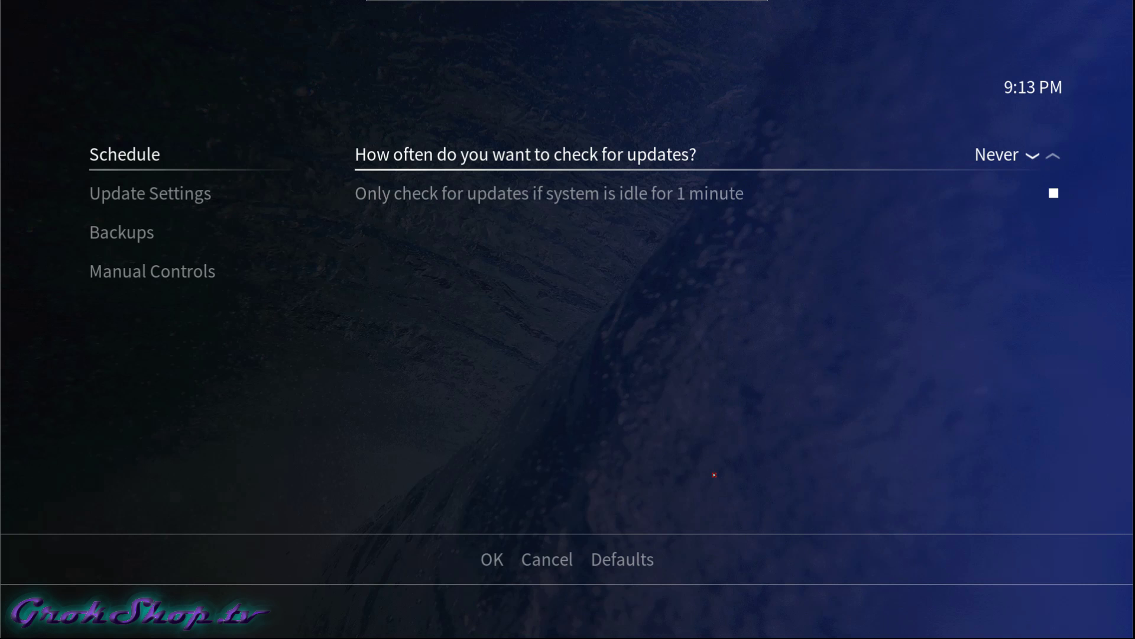
{"action": "key", "text": "Down"}
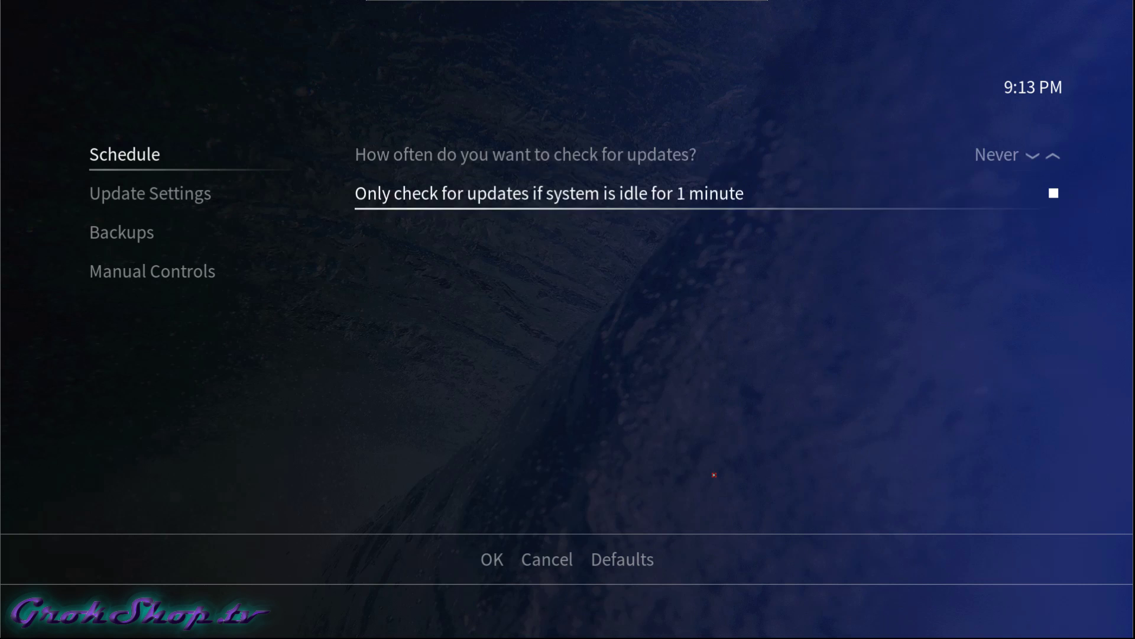
{"action": "key", "text": "Return"}
{"action": "key", "text": "Up"}
Start an immediate scan for updates from Manual Controls.
{"action": "key", "text": "Left"}
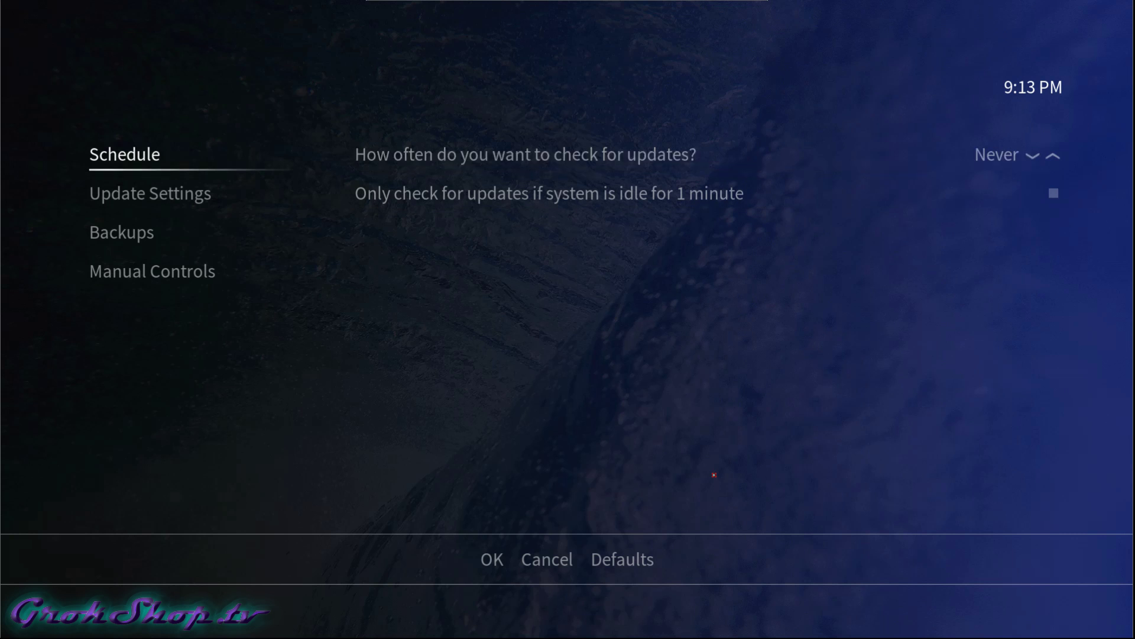
{"action": "key", "text": "Down"}
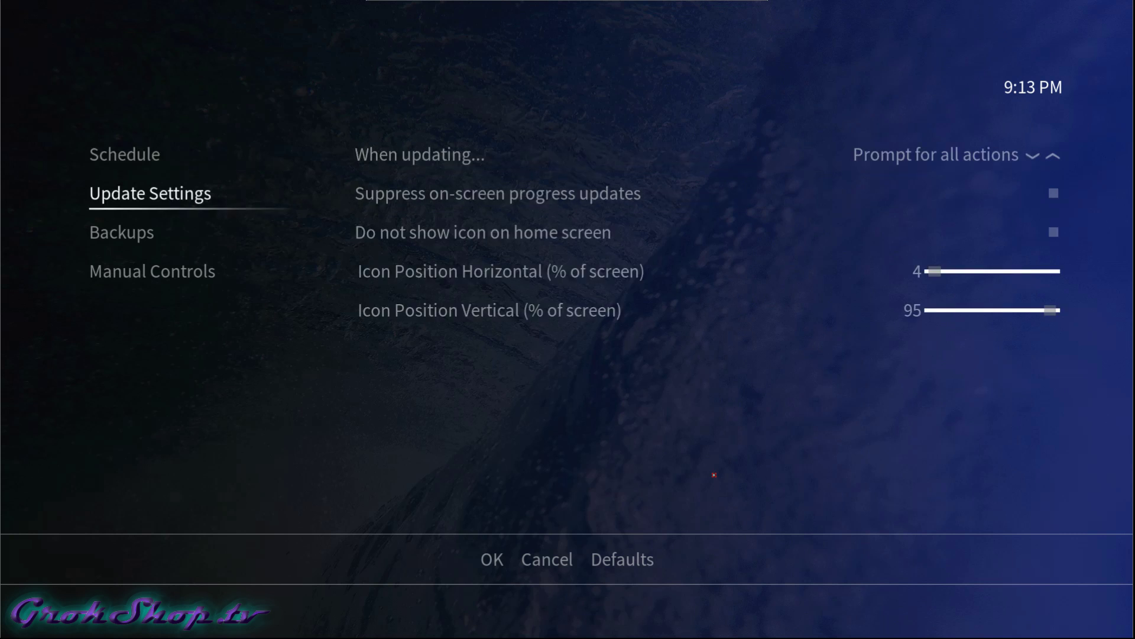
{"action": "key", "text": "Down"}
{"action": "key", "text": "Down"}
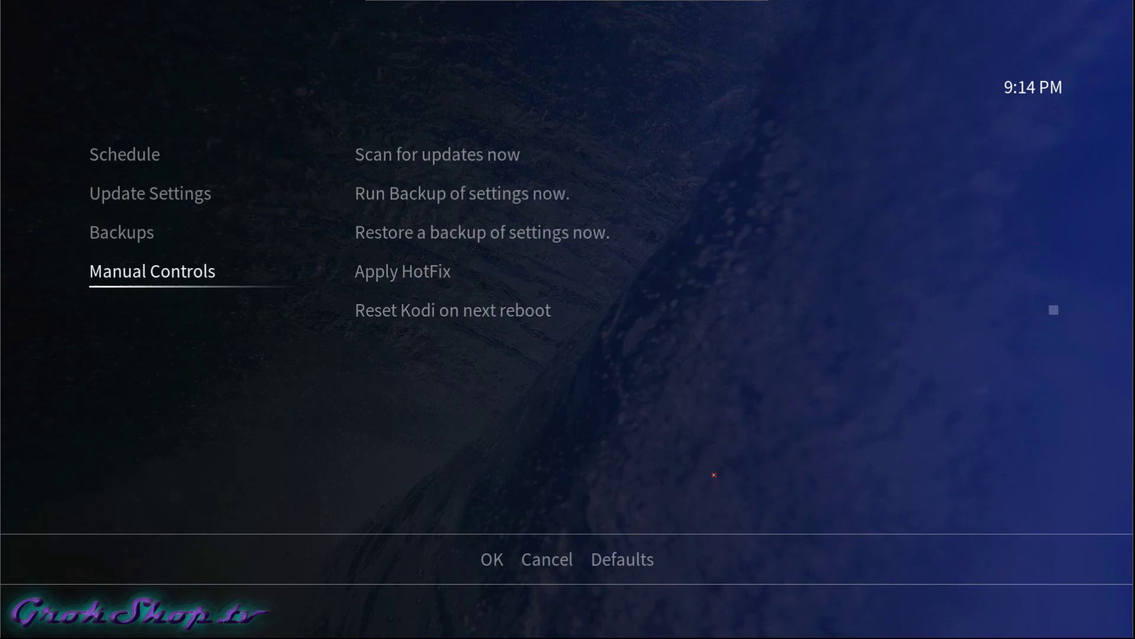
{"action": "key", "text": "Right"}
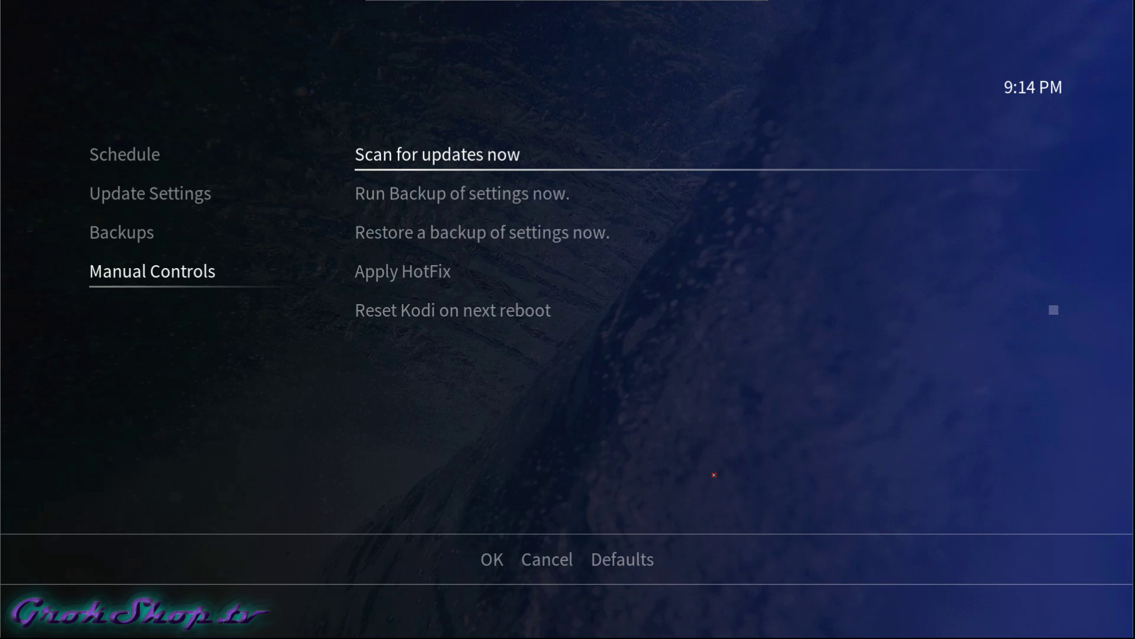
{"action": "key", "text": "Return"}
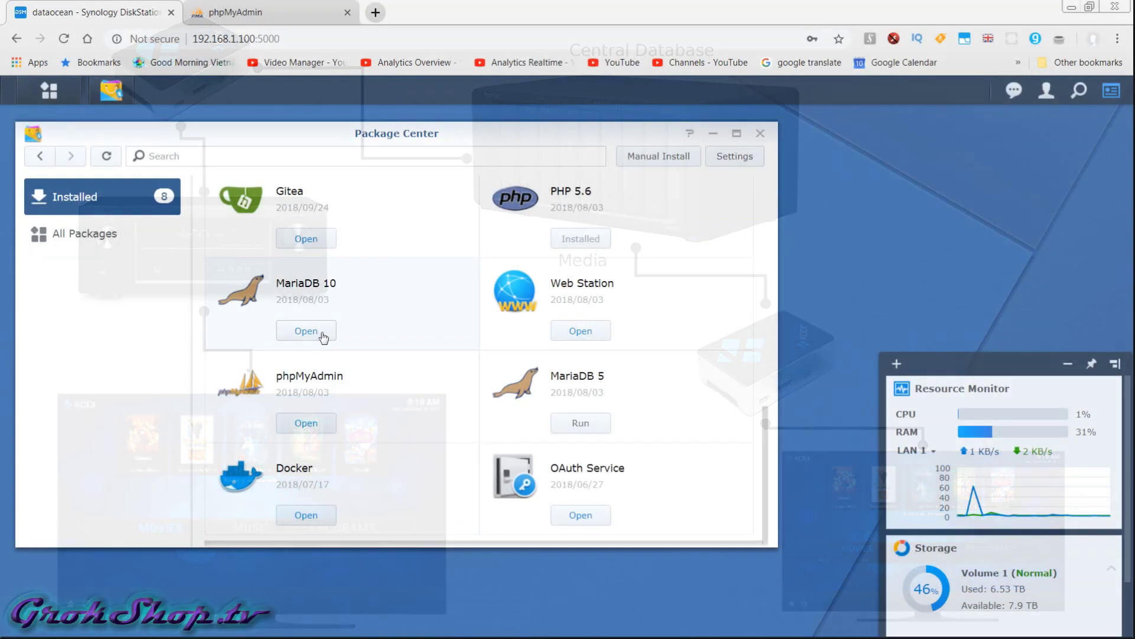
Reset the MariaDB 10 database with a new root password, entered and confirmed.
{"action": "left_click", "coordinate": [322, 332]}
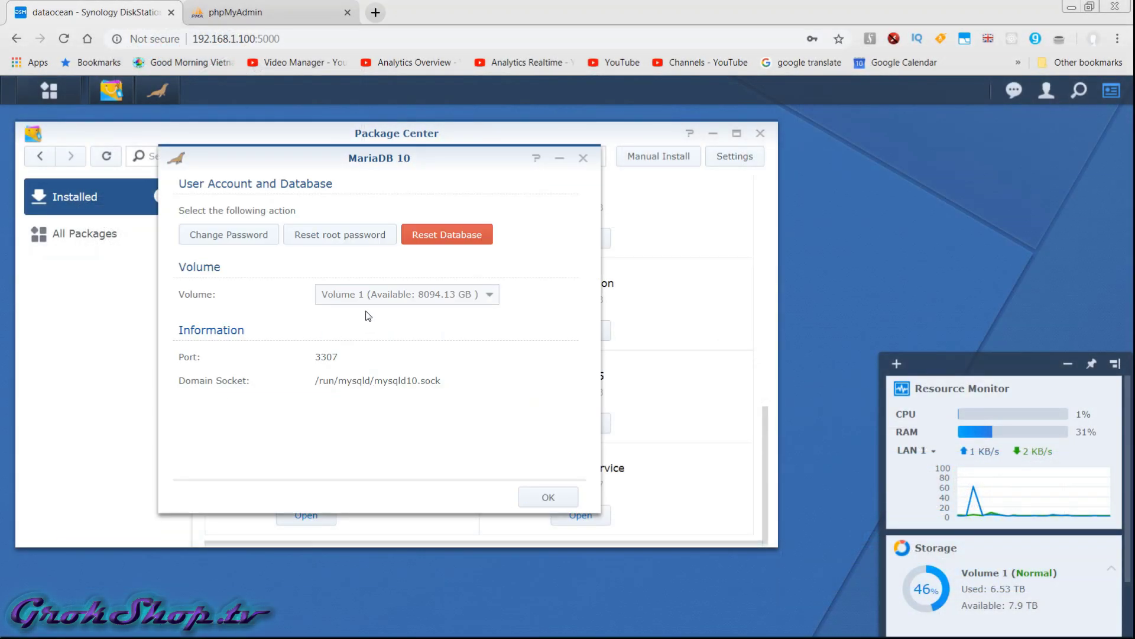
{"action": "left_click", "coordinate": [447, 234]}
{"action": "left_click", "coordinate": [381, 314]}
{"action": "type", "text": "1234567"}
{"action": "key", "text": "Tab"}
{"action": "type", "text": "1234567"}
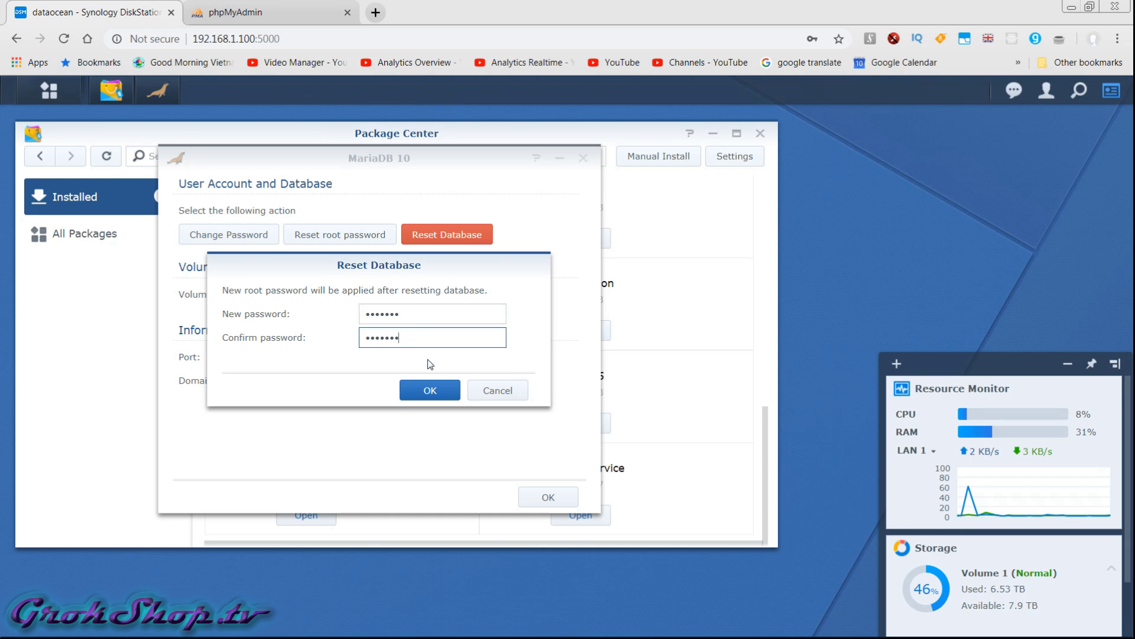
{"action": "left_click", "coordinate": [429, 391]}
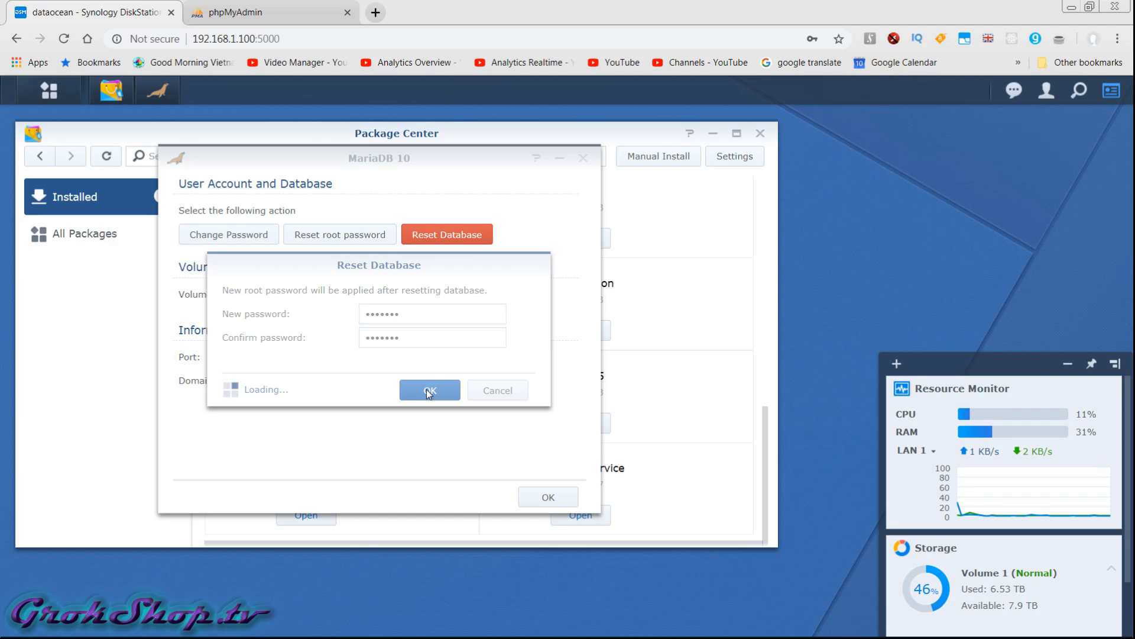
Launch phpMyAdmin from the DSM main menu.
{"action": "left_click", "coordinate": [49, 90]}
{"action": "left_click", "coordinate": [53, 95]}
{"action": "left_click", "coordinate": [55, 107]}
{"action": "left_click", "coordinate": [264, 536]}
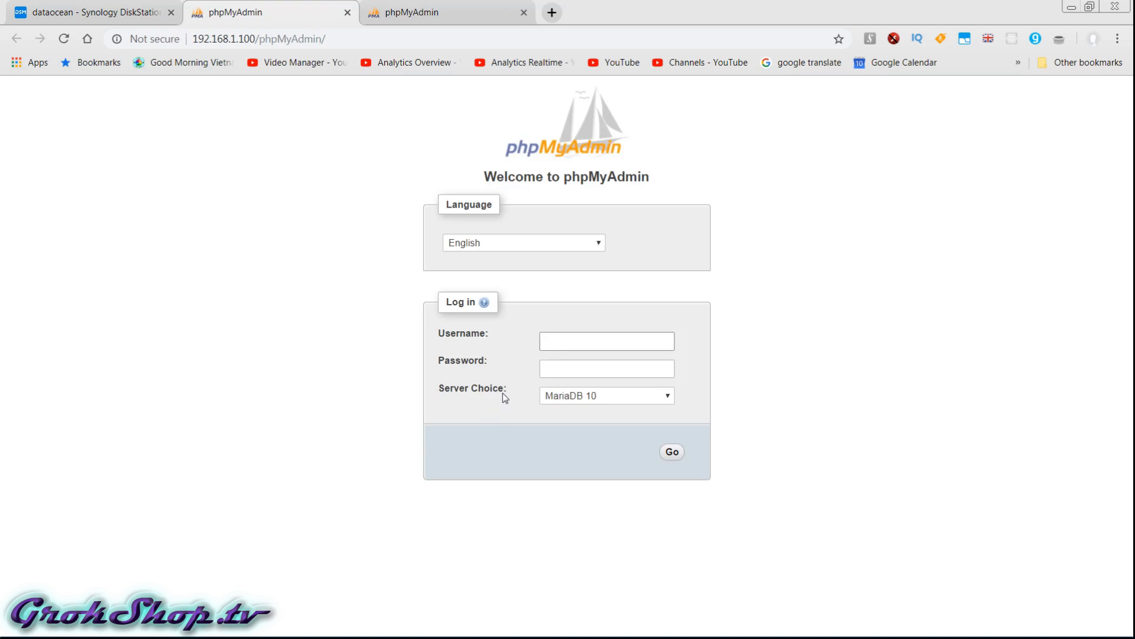
Log in to phpMyAdmin as root with the database password.
{"action": "type", "text": "root"}
{"action": "key", "text": "Tab"}
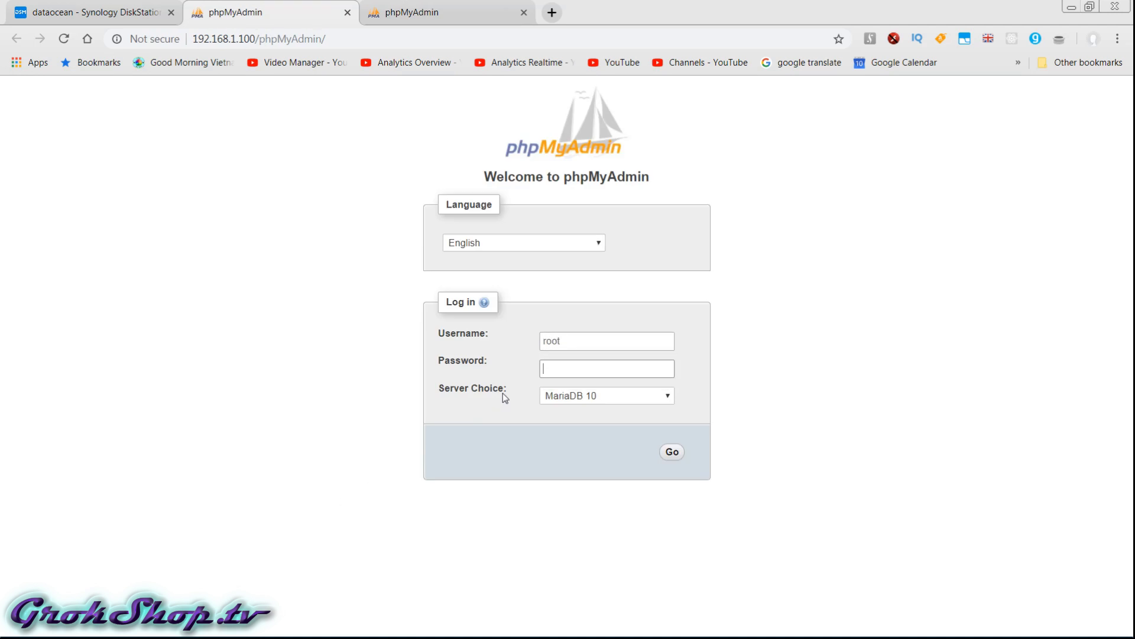
{"action": "type", "text": "•••••••"}
{"action": "key", "text": "Return"}
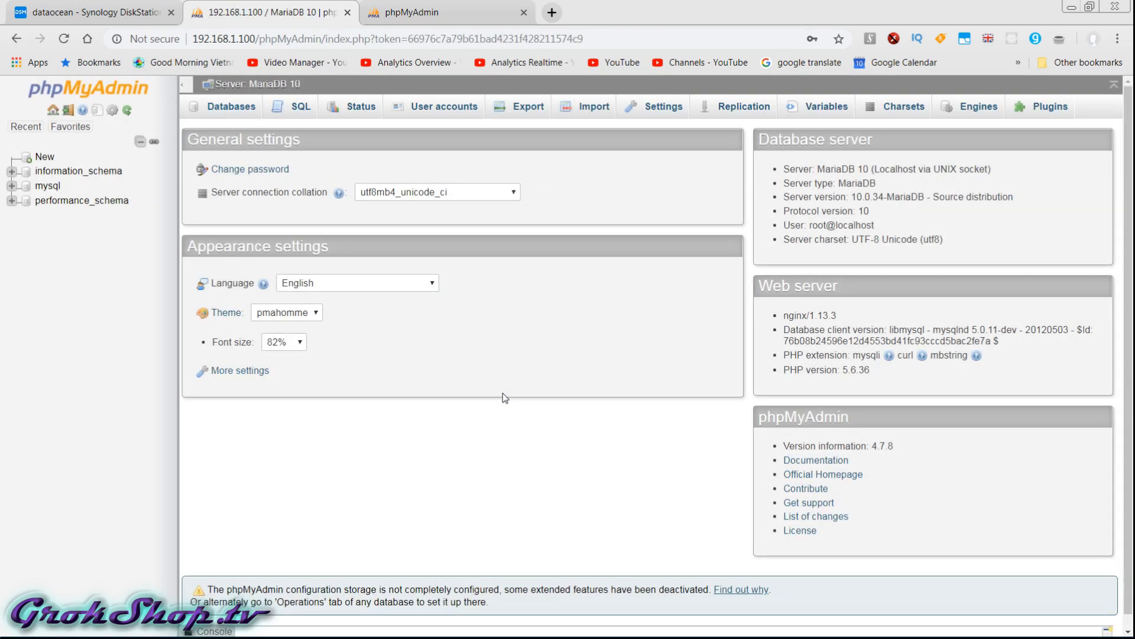
Fill in a new user account osmc for any host, entering its password twice.
{"action": "left_click", "coordinate": [434, 107]}
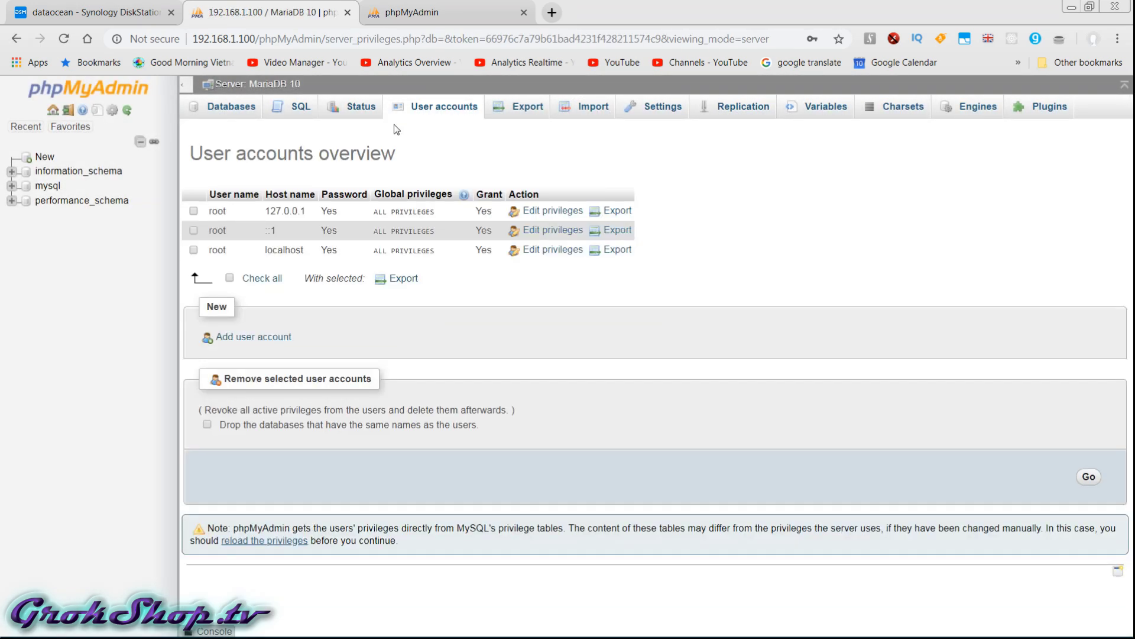
{"action": "left_click", "coordinate": [226, 338]}
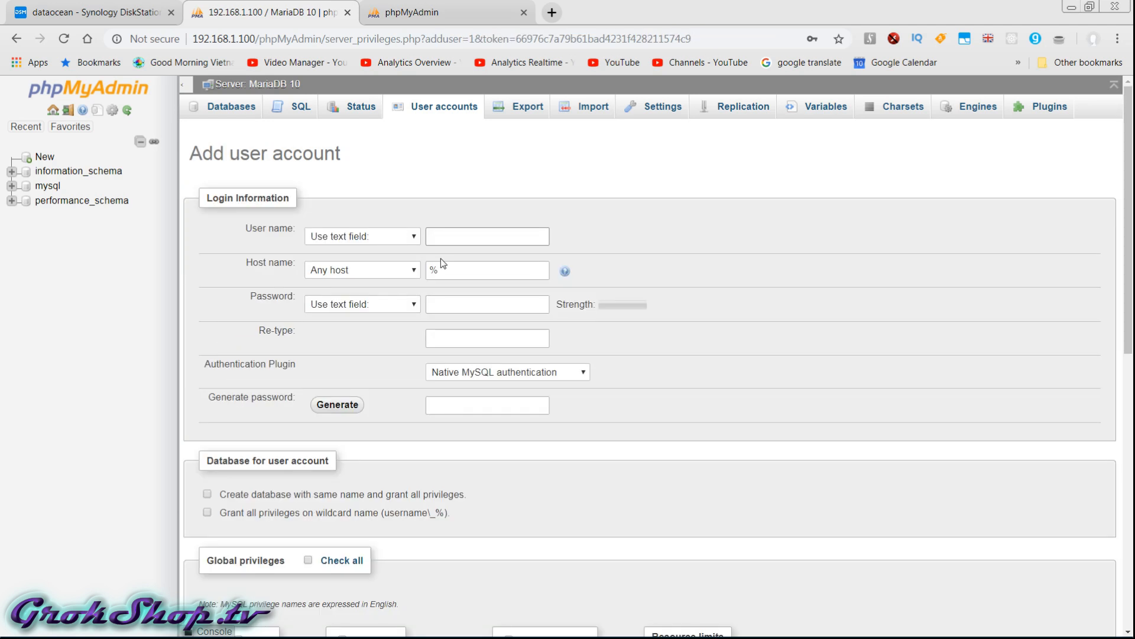
{"action": "type", "text": "osmd"}
{"action": "left_click", "coordinate": [441, 270]}
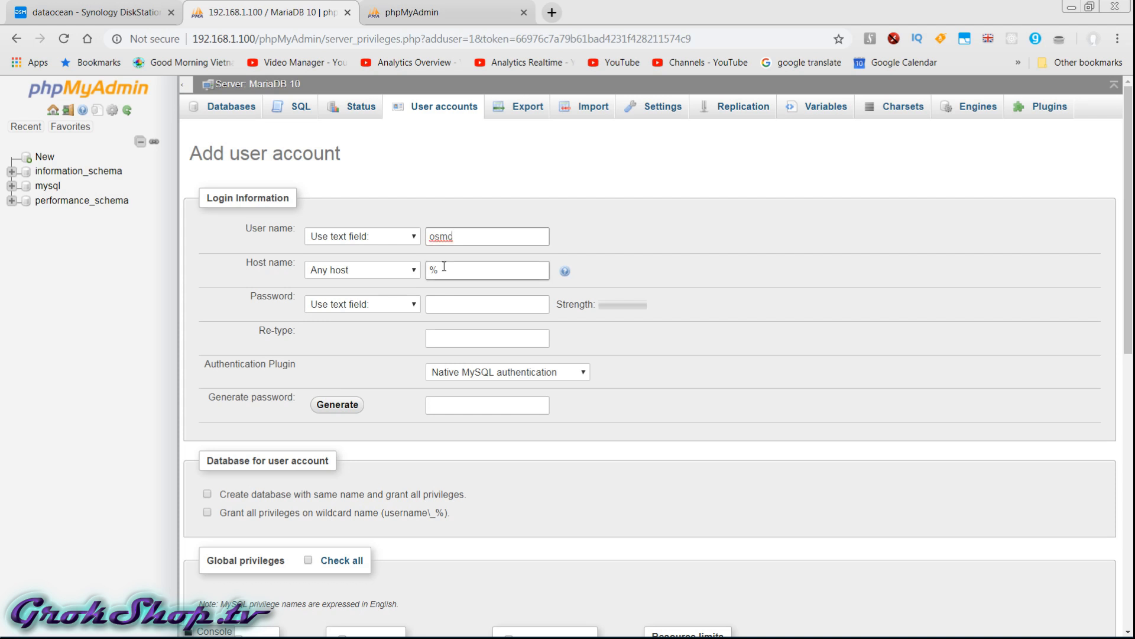
{"action": "left_click", "coordinate": [447, 306]}
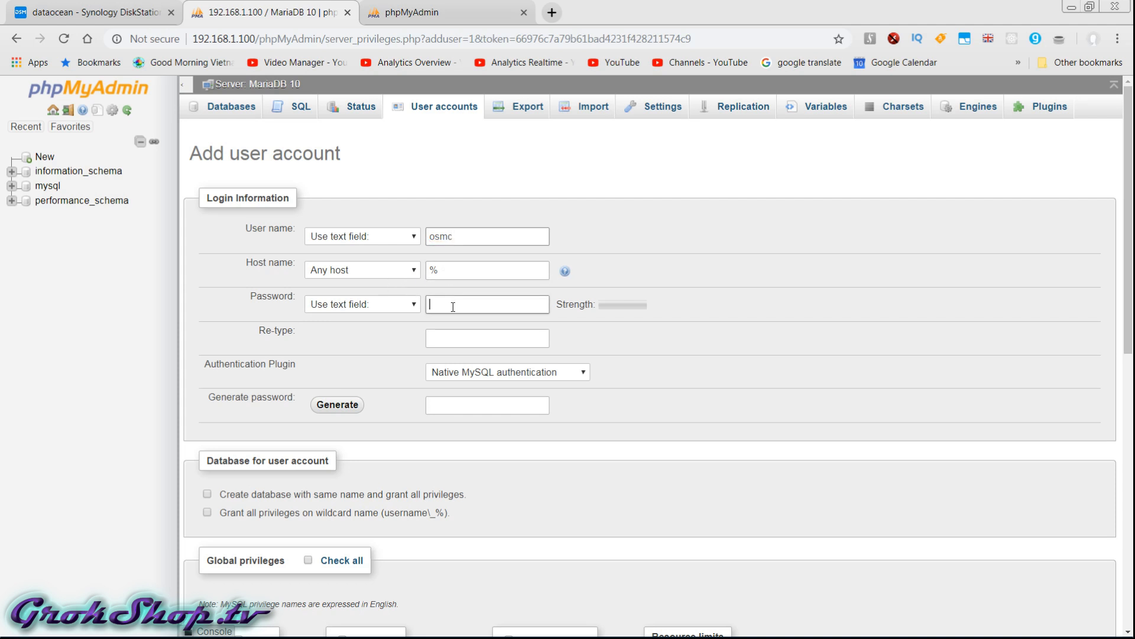
{"action": "type", "text": "osmc"}
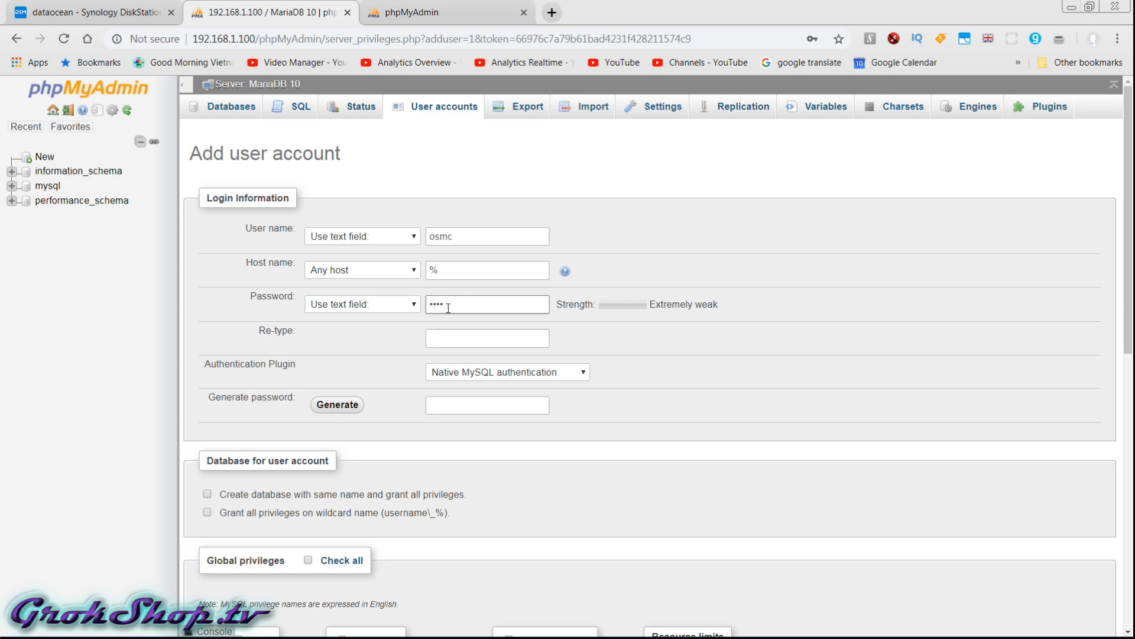
{"action": "left_click", "coordinate": [458, 338]}
{"action": "type", "text": "os"}
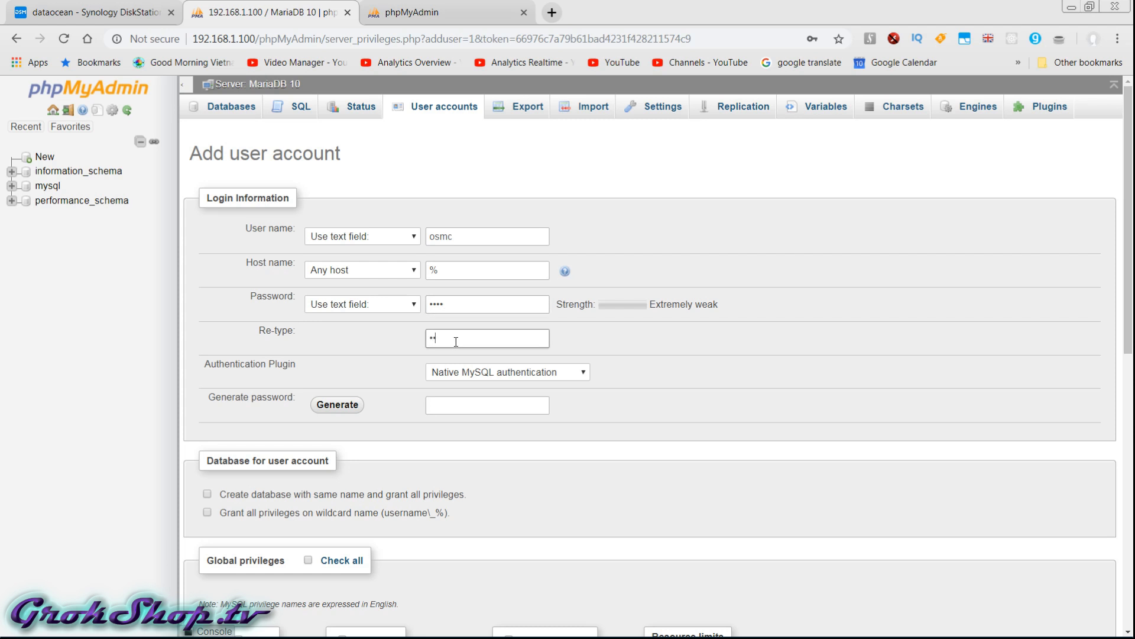
{"action": "type", "text": "mc"}
Submit the form to create the 'osmc'@'%' user account.
{"action": "scroll", "coordinate": [685, 401], "scroll_direction": "down", "scroll_amount": 3}
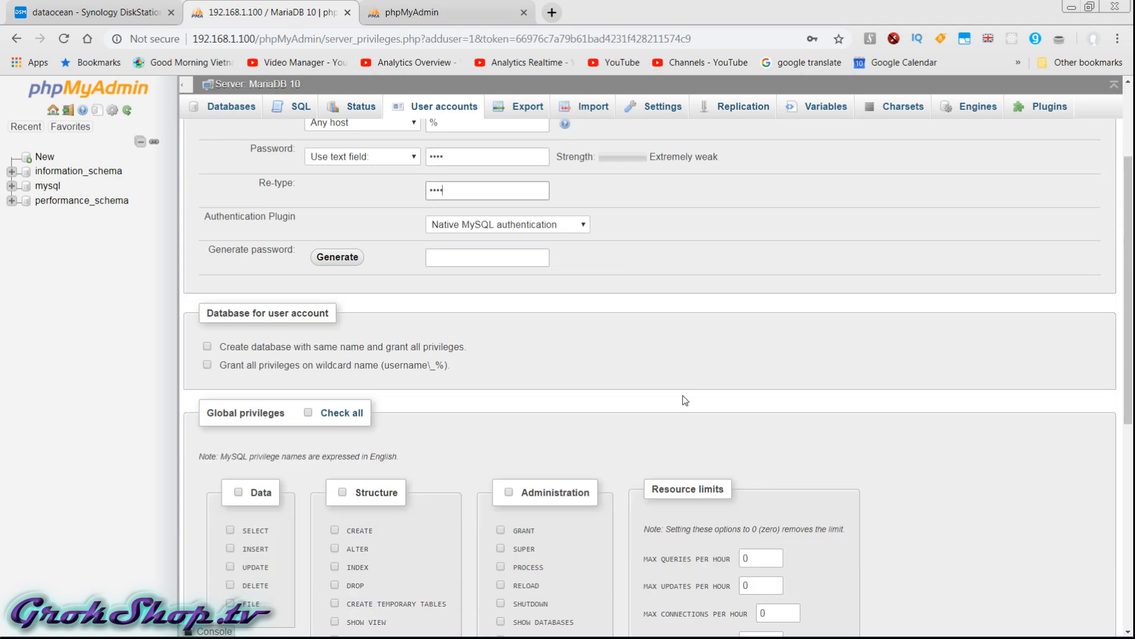
{"action": "scroll", "coordinate": [685, 400], "scroll_direction": "down", "scroll_amount": 6}
{"action": "scroll", "coordinate": [685, 400], "scroll_direction": "up", "scroll_amount": 4}
{"action": "scroll", "coordinate": [685, 400], "scroll_direction": "down", "scroll_amount": 5}
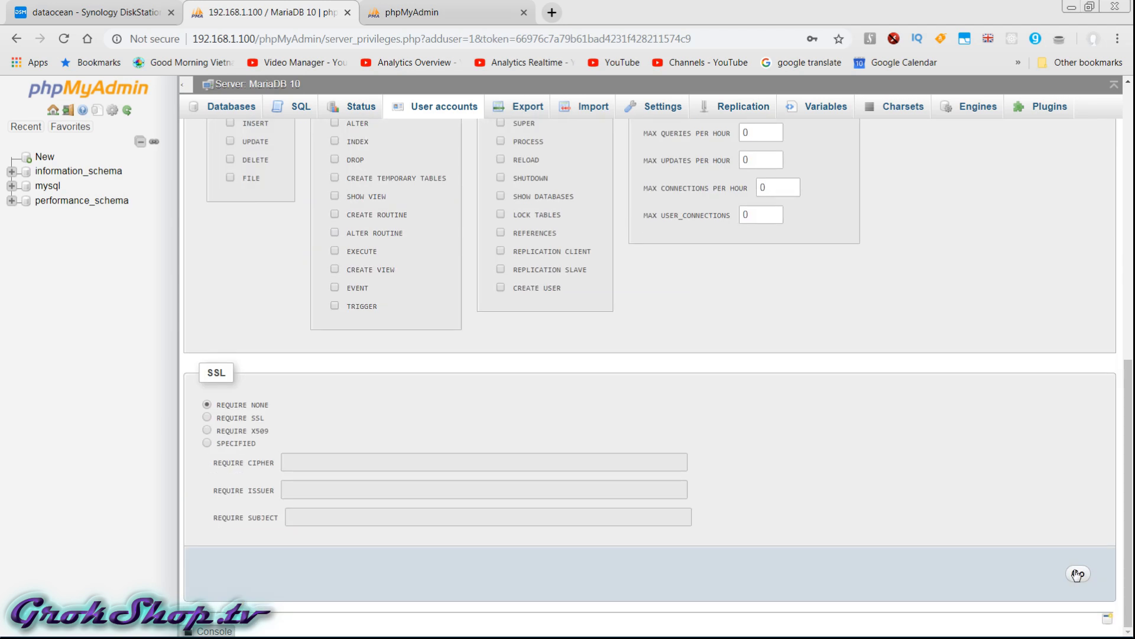
{"action": "left_click", "coordinate": [1078, 573]}
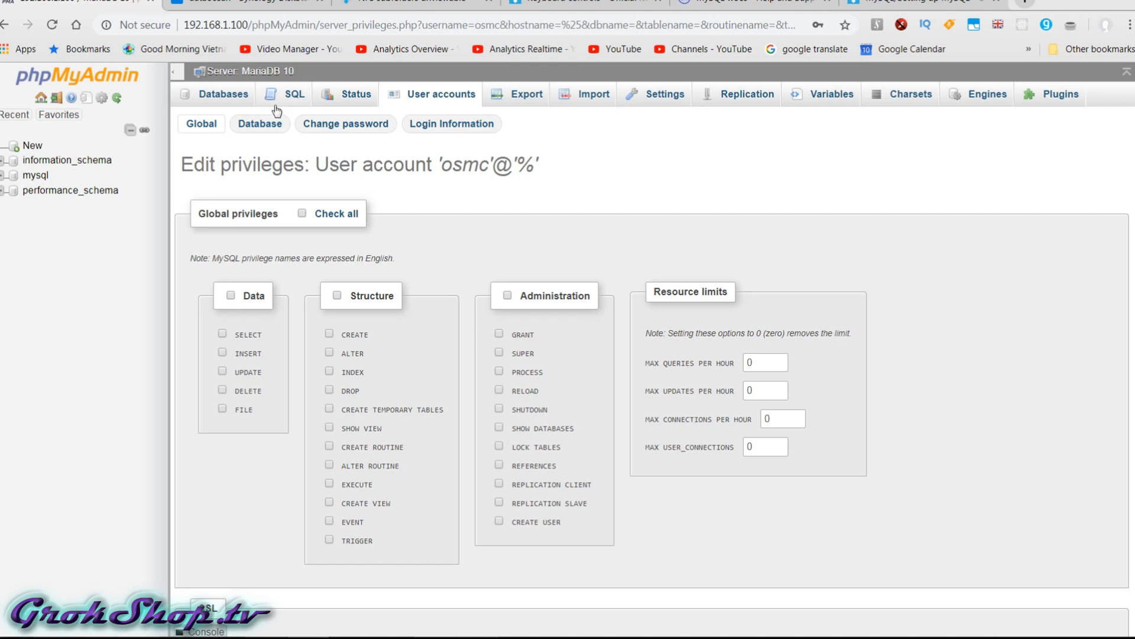
{"action": "left_click", "coordinate": [278, 97]}
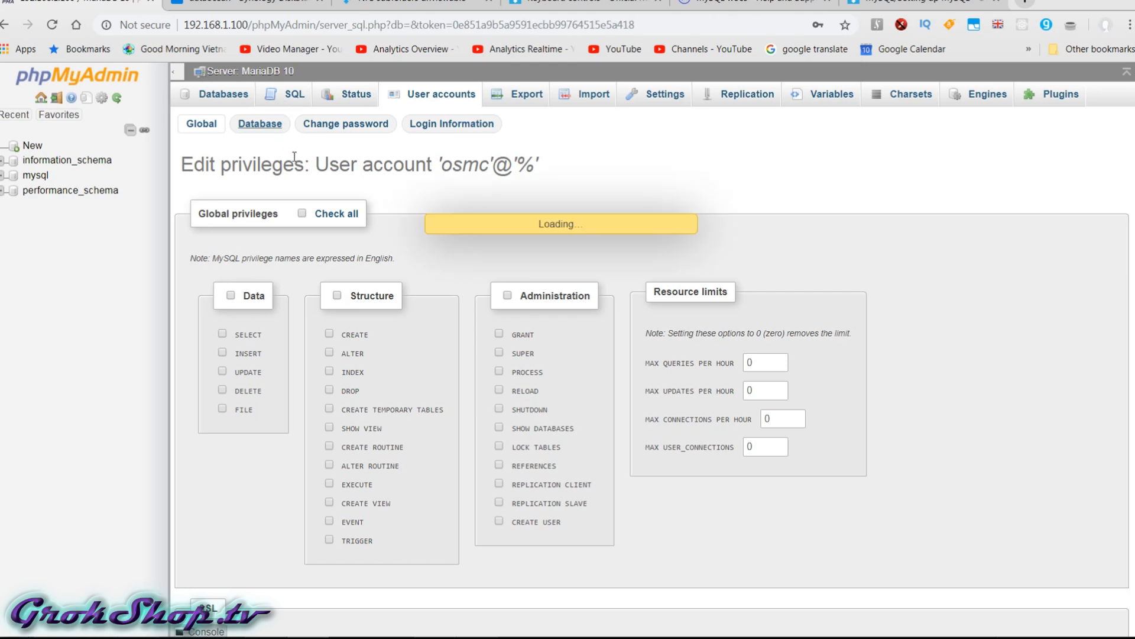
Run GRANT ALL ON *.* TO 'osmc' and check the user's privileges.
{"action": "type", "text": "GRANT ALL ON *.* TO 'kodi';"}
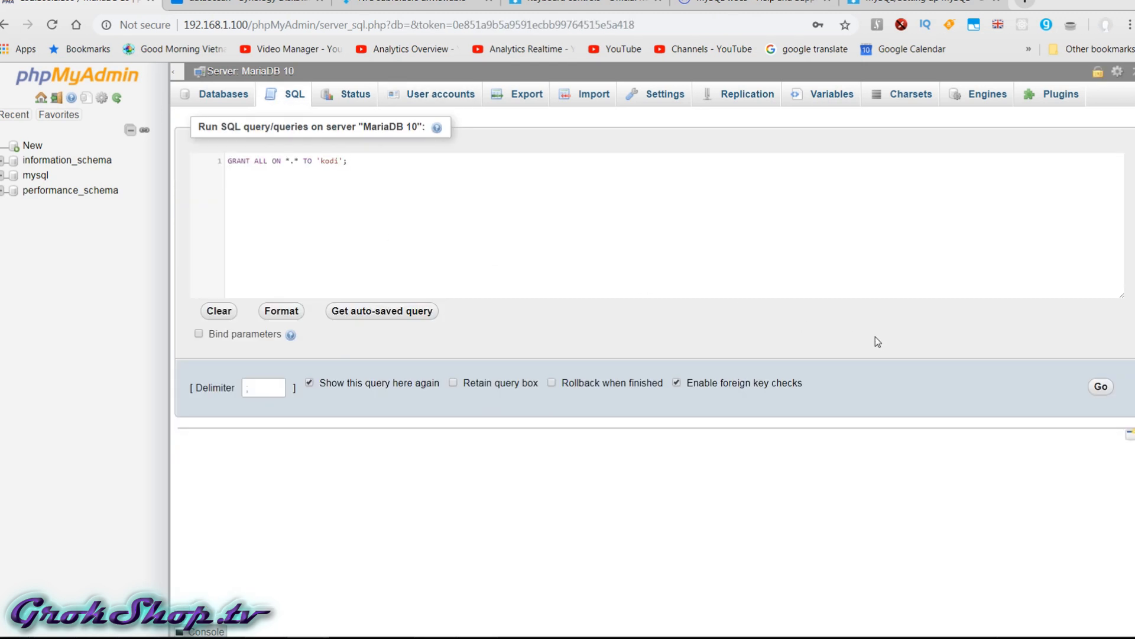
{"action": "key", "text": "BackSpace"}
{"action": "key", "text": "BackSpace"}
{"action": "key", "text": "BackSpace"}
{"action": "key", "text": "BackSpace"}
{"action": "type", "text": "osmc"}
{"action": "left_click", "coordinate": [1100, 386]}
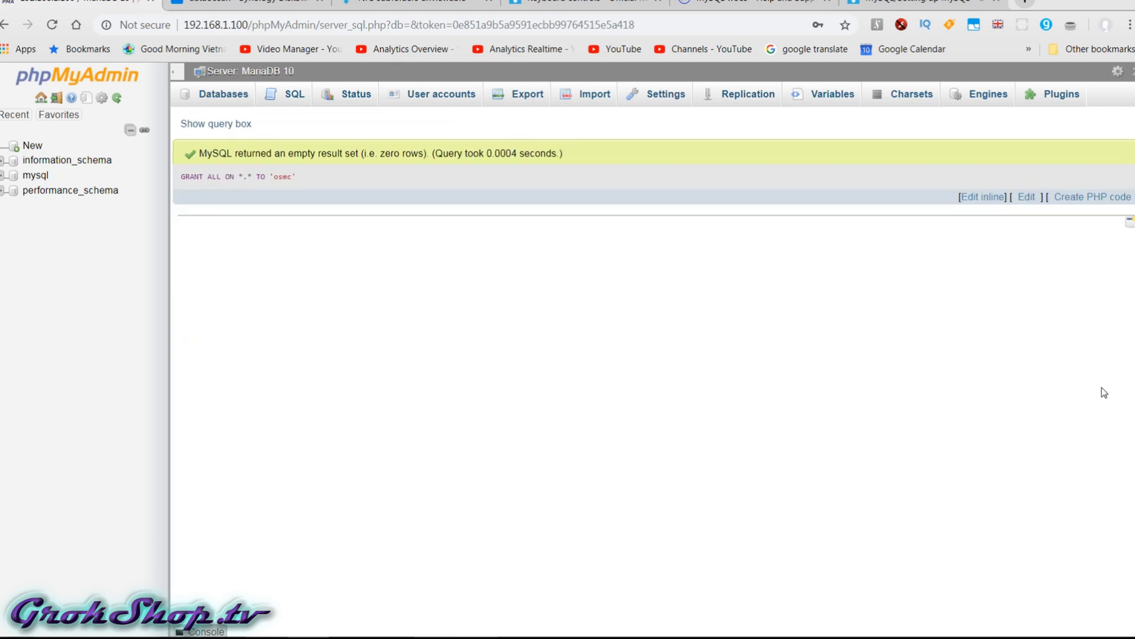
{"action": "left_click", "coordinate": [442, 95]}
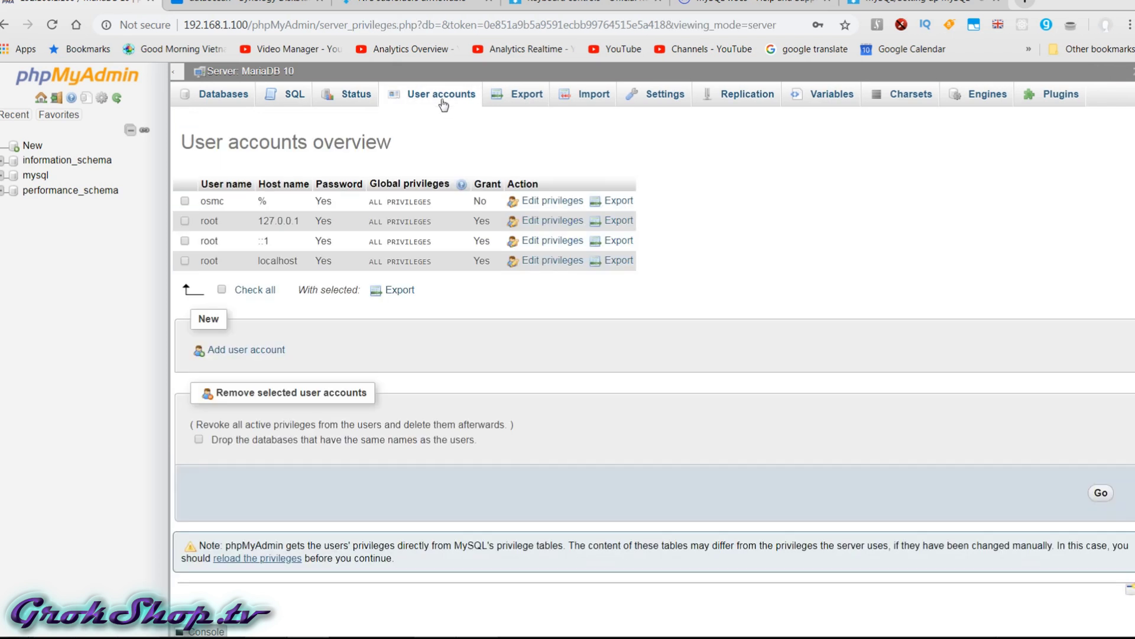
{"action": "left_click", "coordinate": [547, 200]}
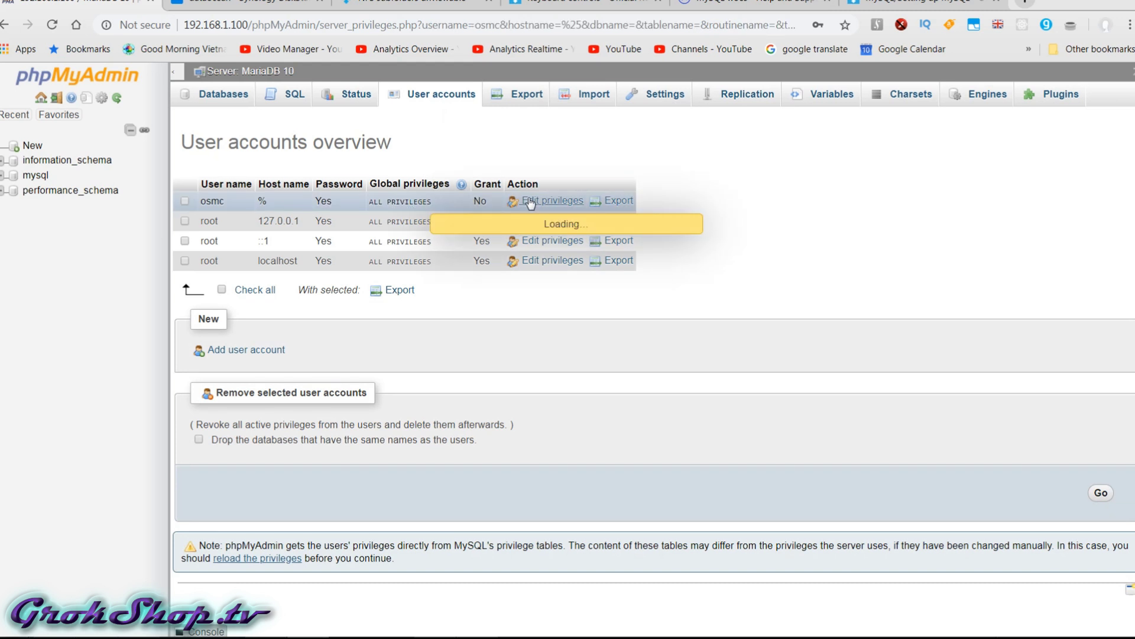
{"action": "scroll", "coordinate": [963, 473], "scroll_direction": "down", "scroll_amount": 4}
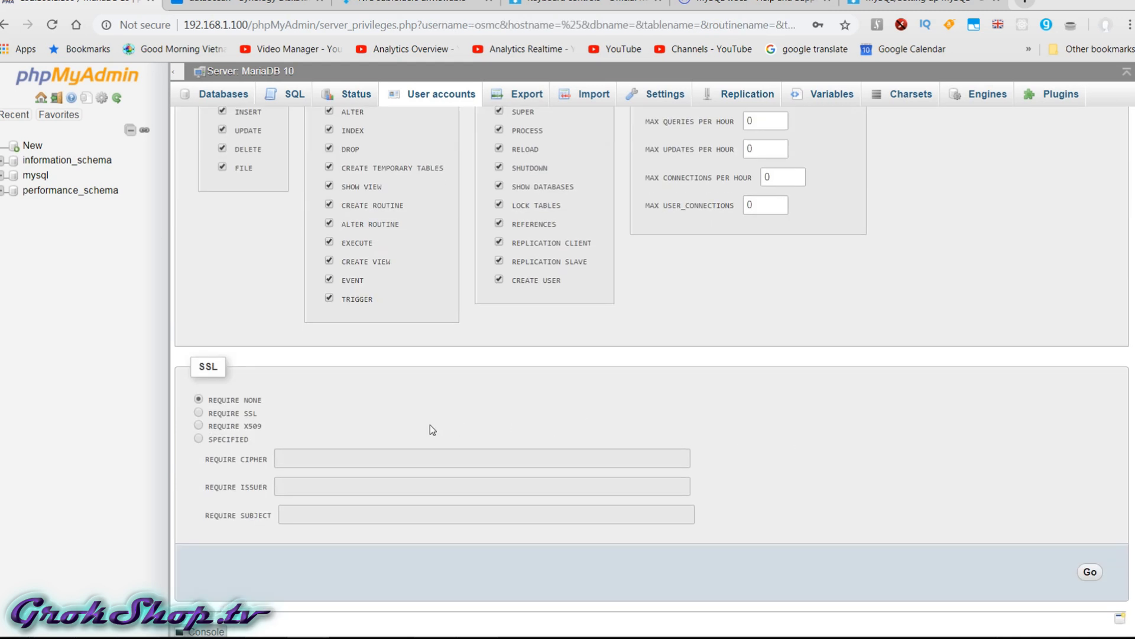
{"action": "scroll", "coordinate": [976, 450], "scroll_direction": "up", "scroll_amount": 4}
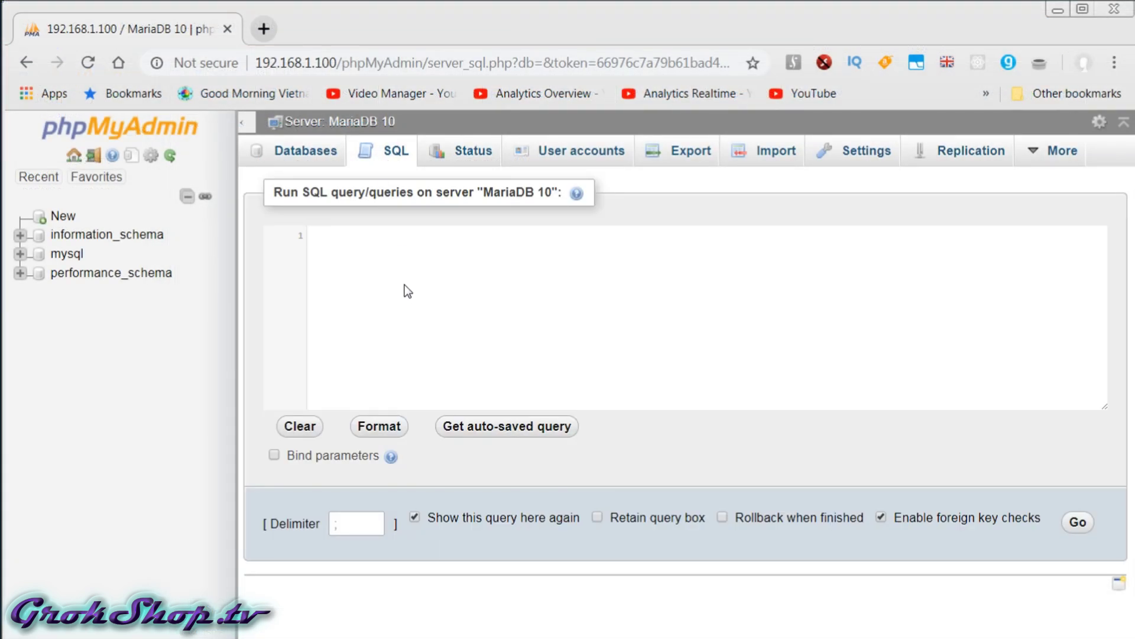
Run SHOW GLOBAL VARIABLES LIKE 'PORT' and copy the port value 3307.
{"action": "type", "text": "SHOW GLOBAL VARIABLES LIKE 'PORT';"}
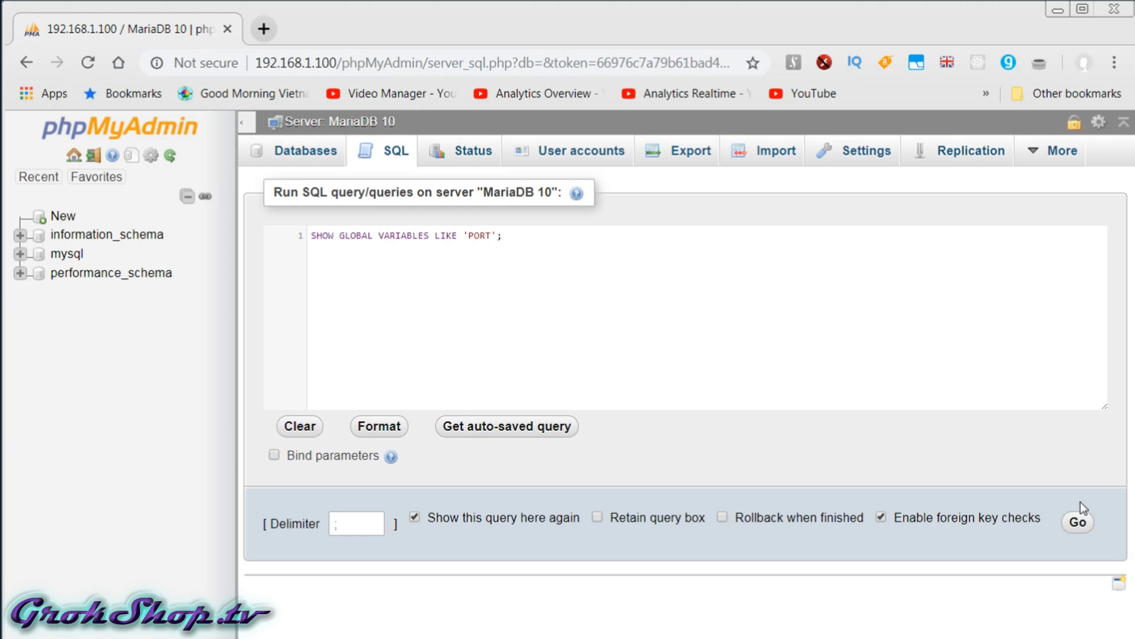
{"action": "left_click", "coordinate": [1078, 521]}
{"action": "double_click", "coordinate": [371, 358]}
{"action": "right_click", "coordinate": [375, 361]}
{"action": "key", "text": "c"}
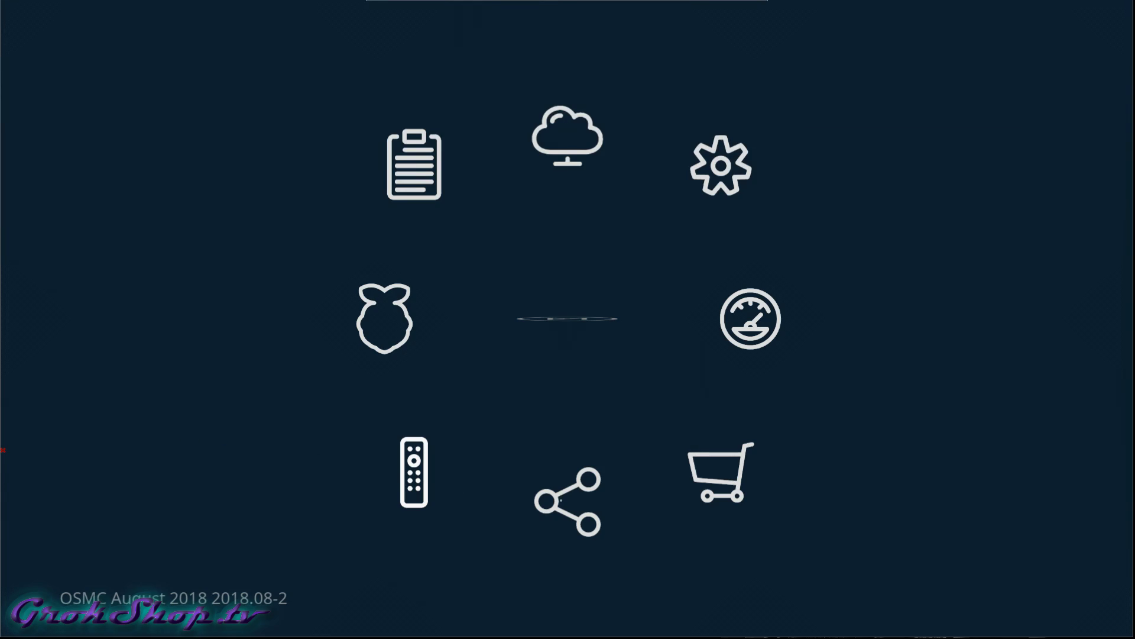
Set the MySQL video database IP address to 192.168.1.100.
{"action": "left_click", "coordinate": [562, 502]}
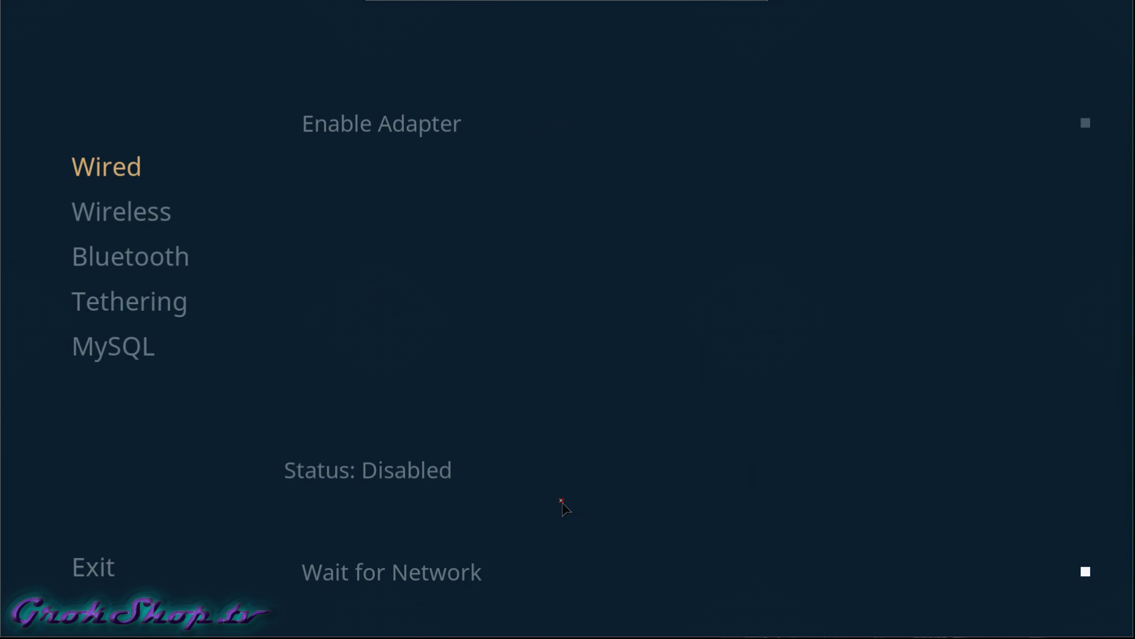
{"action": "key", "text": "Down"}
{"action": "key", "text": "Down"}
{"action": "key", "text": "Down"}
{"action": "key", "text": "Down"}
{"action": "key", "text": "Right"}
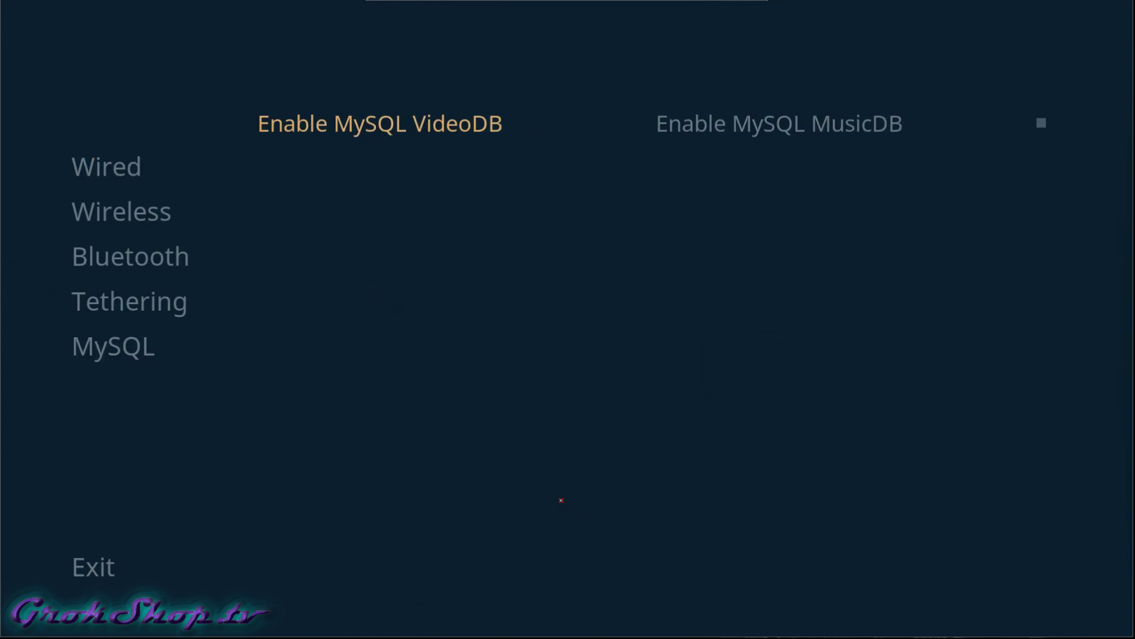
{"action": "key", "text": "Down"}
{"action": "key", "text": "Return"}
{"action": "type", "text": "192.168.1. 4"}
{"action": "key", "text": "Right"}
{"action": "type", "text": "100"}
{"action": "left_click", "coordinate": [643, 485]}
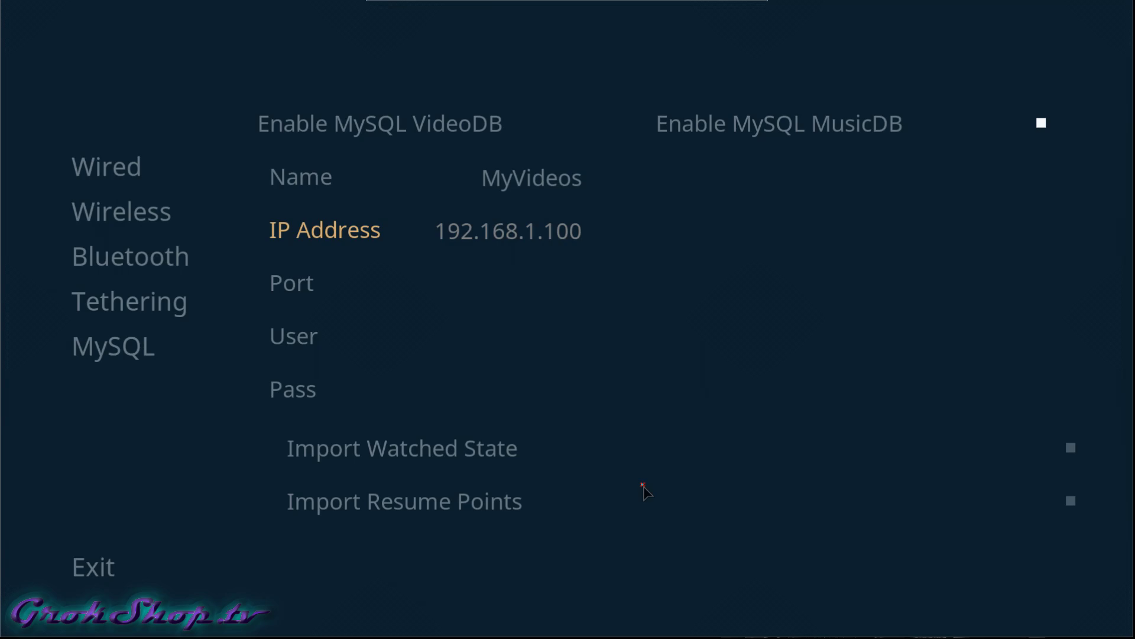
Set the video database port to 3307 and user to osmc, confirming its password.
{"action": "key", "text": "Down"}
{"action": "key", "text": "Down"}
{"action": "key", "text": "Up"}
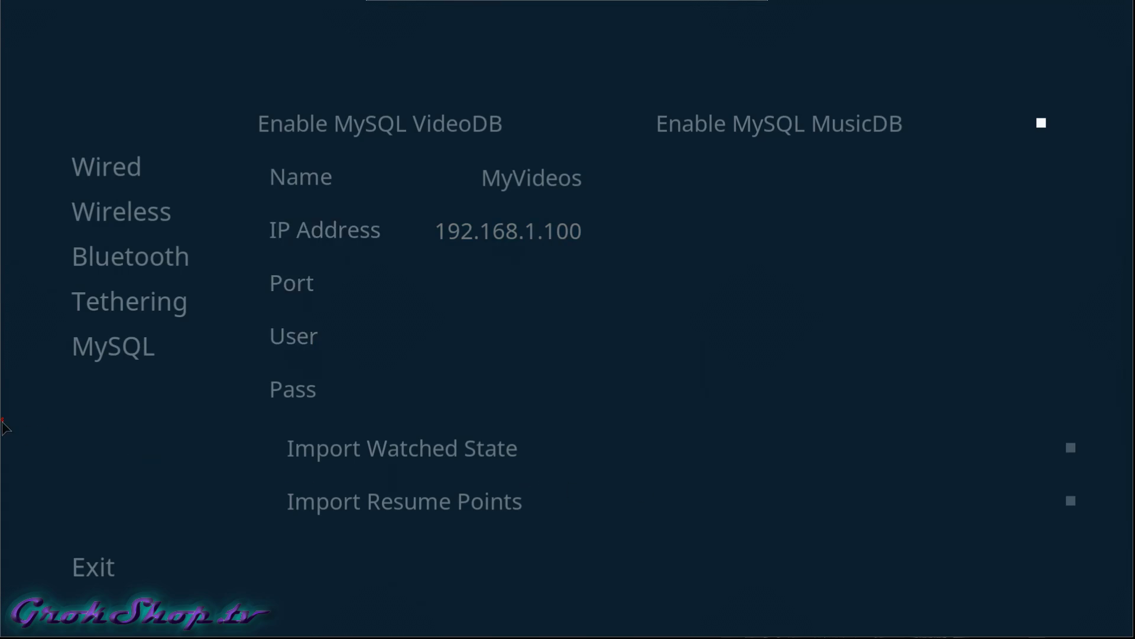
{"action": "left_click", "coordinate": [291, 284]}
{"action": "type", "text": "3307"}
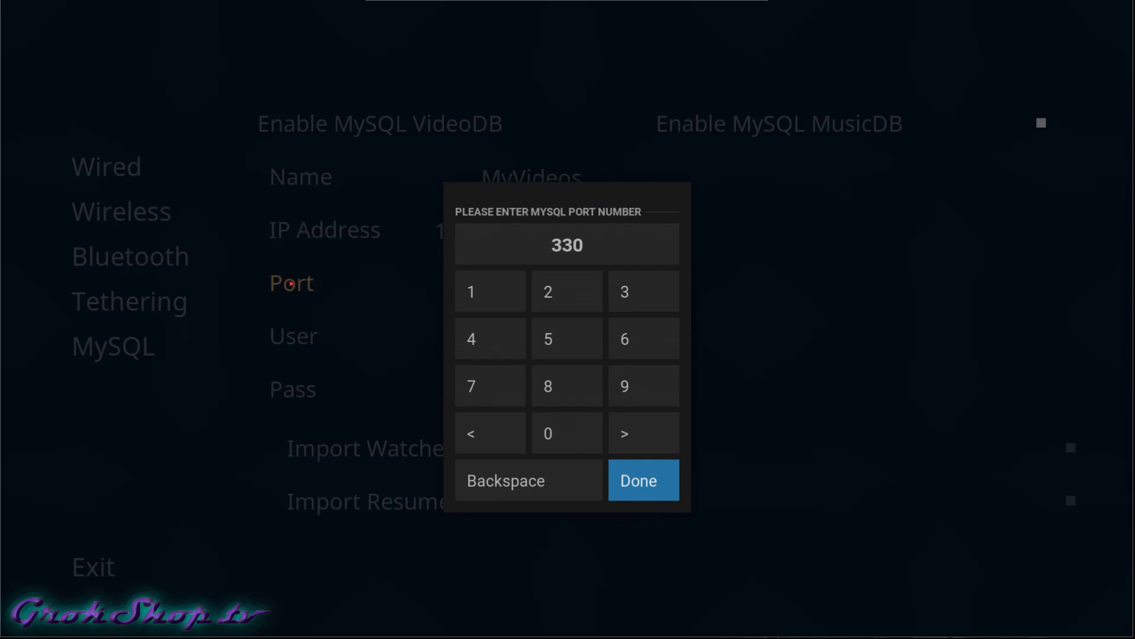
{"action": "key", "text": "Return"}
{"action": "key", "text": "Down"}
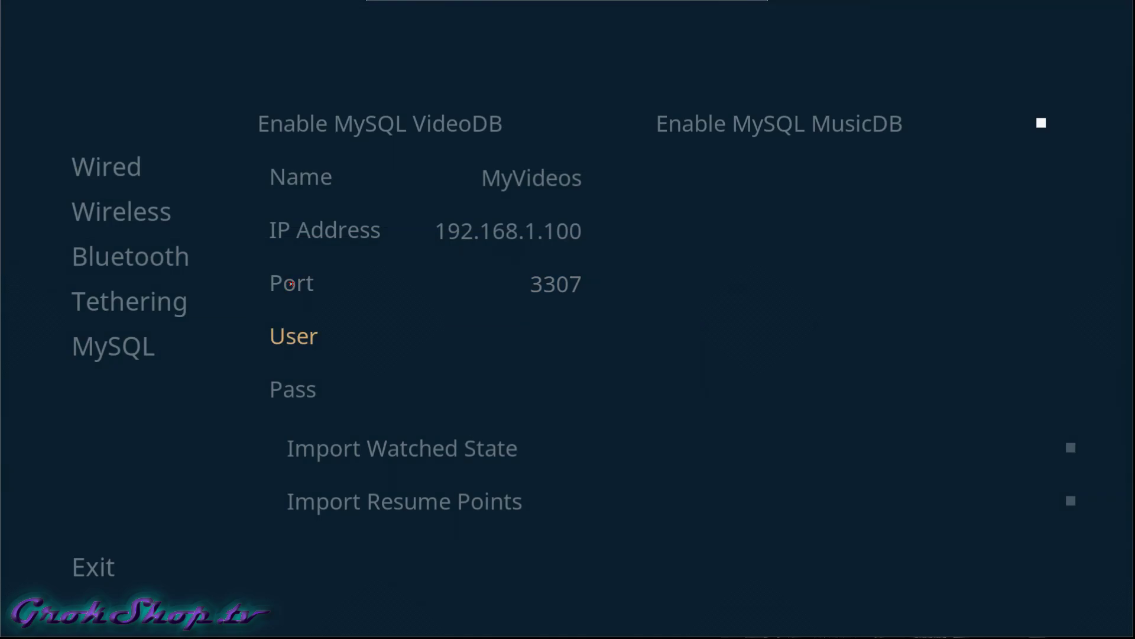
{"action": "key", "text": "Return"}
{"action": "key", "text": "Return"}
{"action": "type", "text": "osmc"}
{"action": "key", "text": "Return"}
{"action": "key", "text": "Right"}
Enable the MySQL music database with IP 192.168.1.100, port 3307, user osmc and password.
{"action": "key", "text": "Return"}
{"action": "key", "text": "Down"}
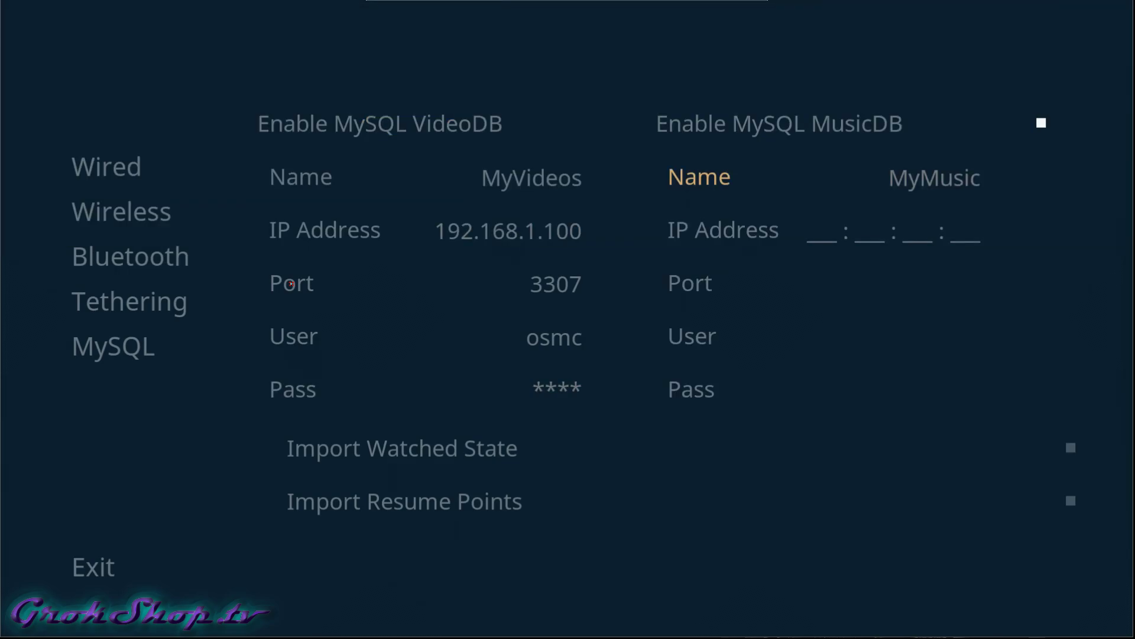
{"action": "key", "text": "Down"}
{"action": "key", "text": "Return"}
{"action": "key", "text": "Return"}
{"action": "key", "text": "Down"}
{"action": "key", "text": "Return"}
{"action": "type", "text": "3307"}
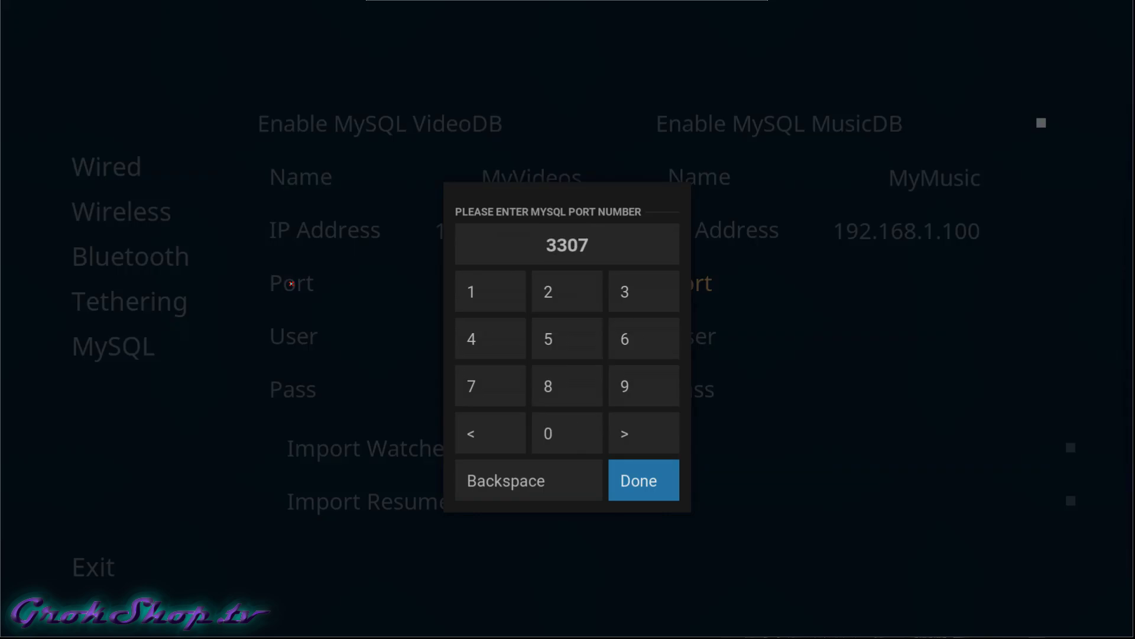
{"action": "key", "text": "Return"}
{"action": "key", "text": "Down"}
{"action": "key", "text": "Return"}
{"action": "type", "text": "osmc"}
{"action": "key", "text": "Return"}
{"action": "key", "text": "Down"}
{"action": "key", "text": "Return"}
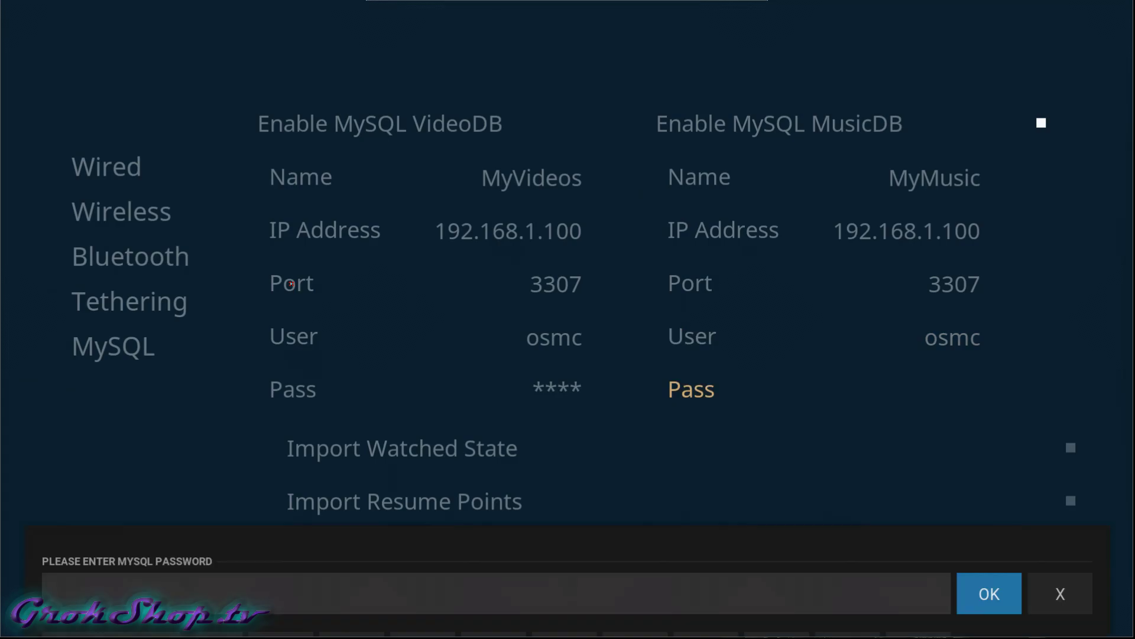
{"action": "type", "text": "osmc"}
{"action": "key", "text": "Return"}
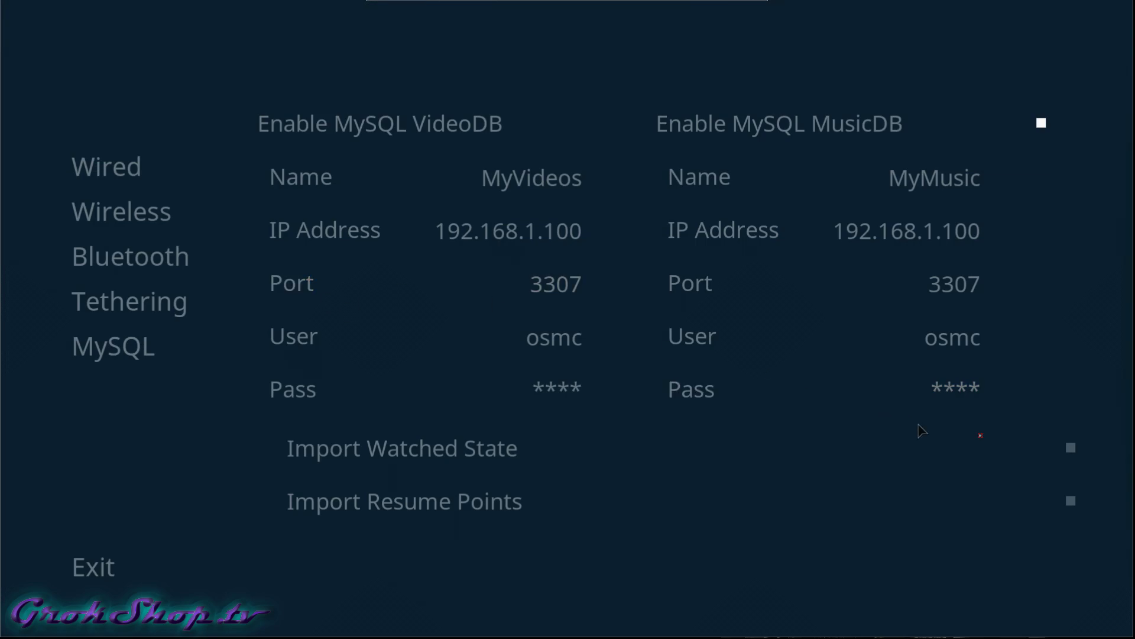
Turn on Import Watched State and Import Resume Points.
{"action": "key", "text": "Return"}
{"action": "key", "text": "Down"}
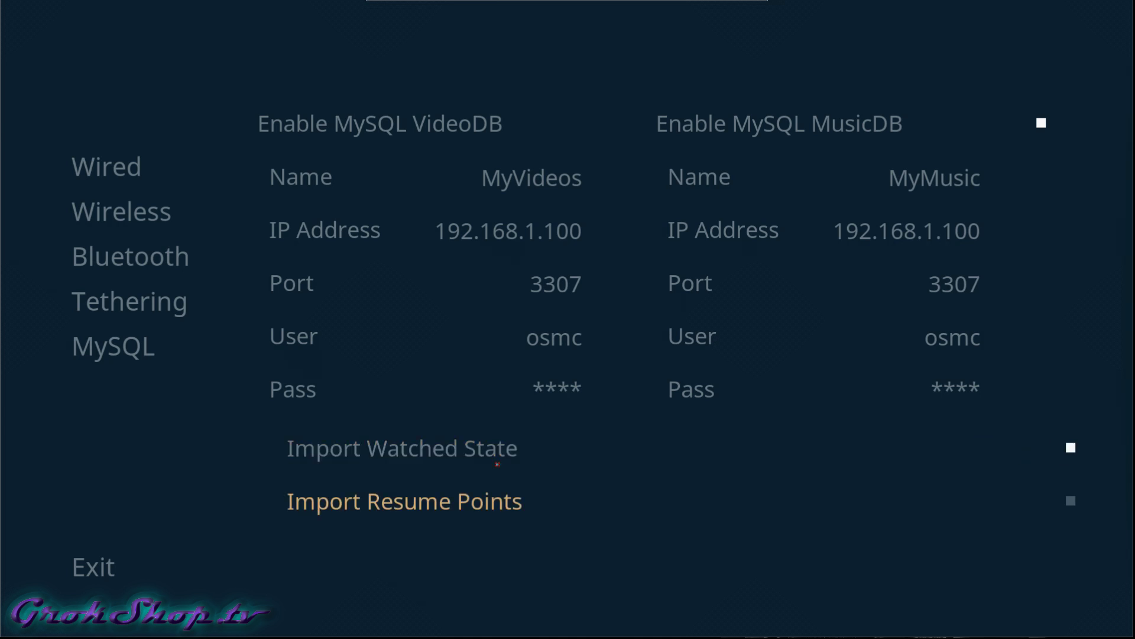
{"action": "key", "text": "Return"}
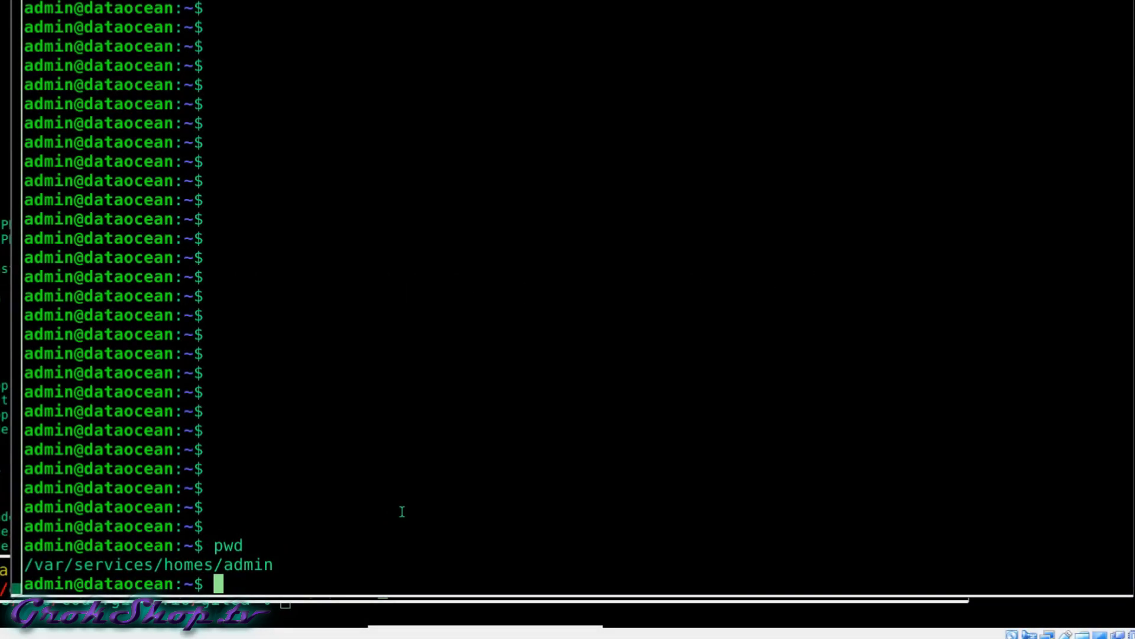
Run sudo cat /etc/exports and highlight the insecure option and client 192.168.1.10.
{"action": "type", "text": "cat /etc/exports"}
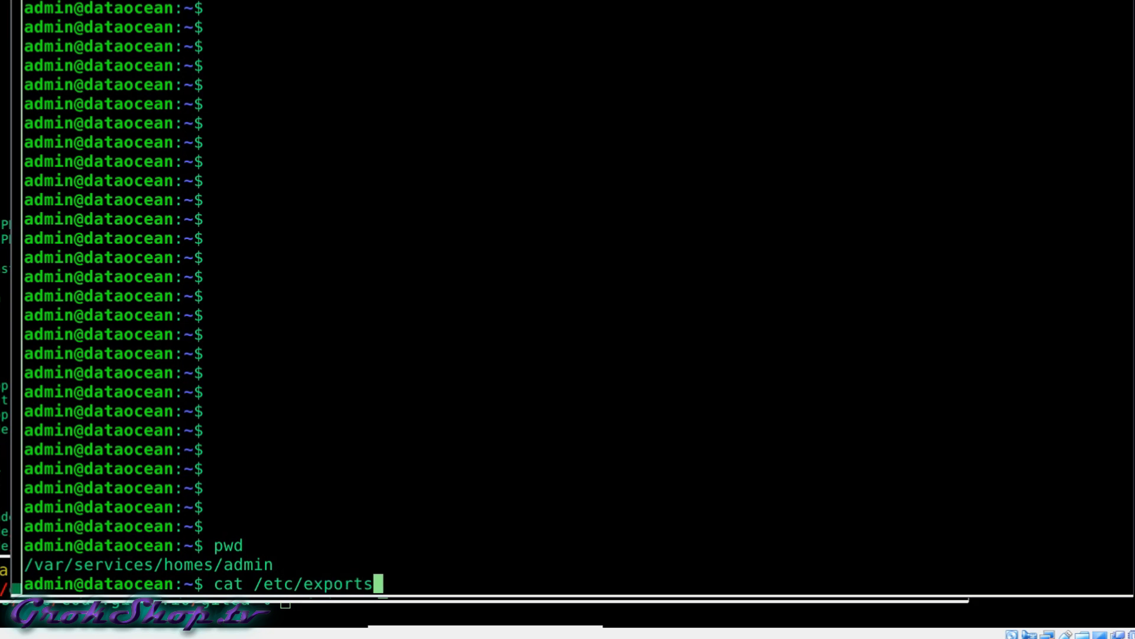
{"action": "key", "text": "Left"}
{"action": "key", "text": "Left"}
{"action": "key", "text": "Left"}
{"action": "key", "text": "Left"}
{"action": "key", "text": "Left"}
{"action": "key", "text": "Left"}
{"action": "key", "text": "Left"}
{"action": "key", "text": "Left"}
{"action": "key", "text": "Left"}
{"action": "key", "text": "Left"}
{"action": "key", "text": "Left"}
{"action": "key", "text": "Left"}
{"action": "key", "text": "Left"}
{"action": "key", "text": "Left"}
{"action": "key", "text": "Left"}
{"action": "key", "text": "Left"}
{"action": "type", "text": "sudo"}
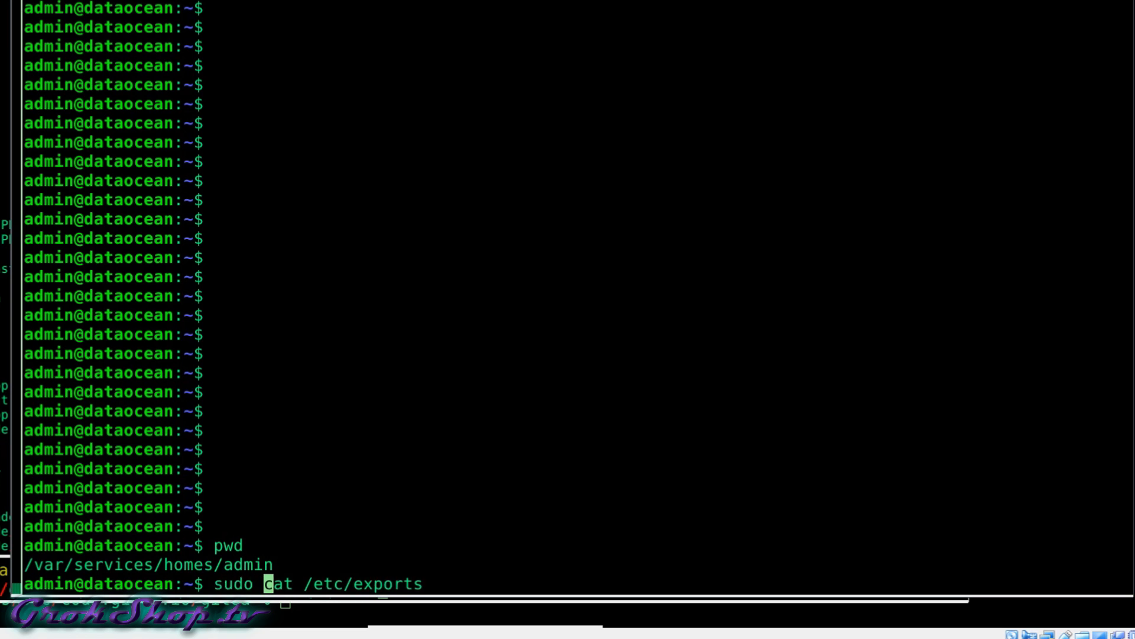
{"action": "key", "text": "Return"}
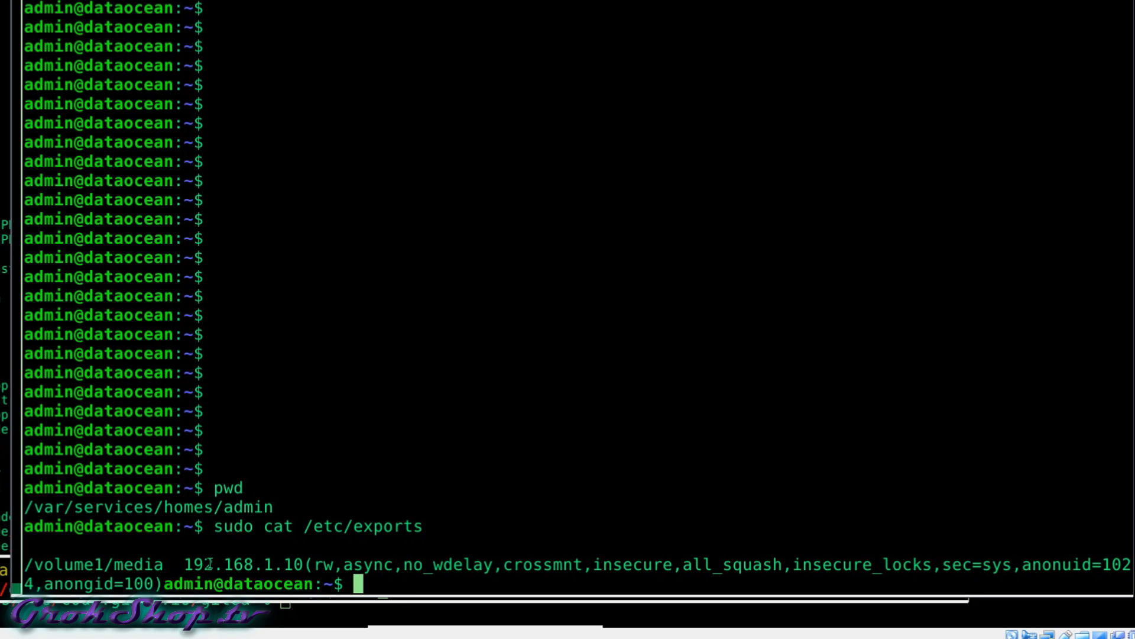
{"action": "double_click", "coordinate": [620, 566]}
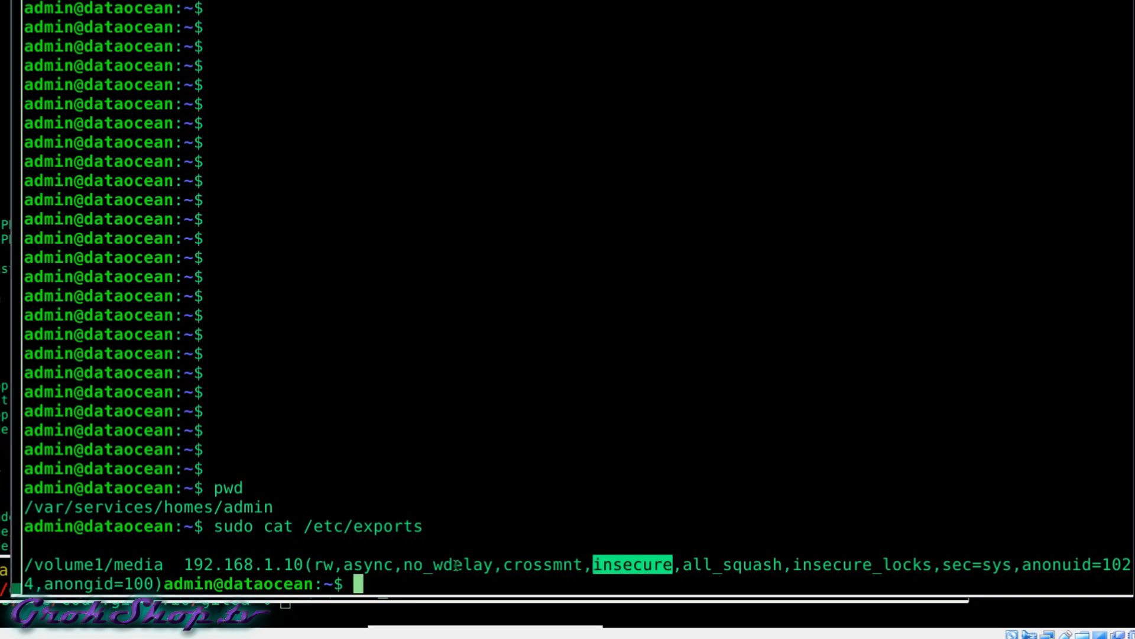
{"action": "left_click_drag", "start_coordinate": [186, 565], "coordinate": [305, 562]}
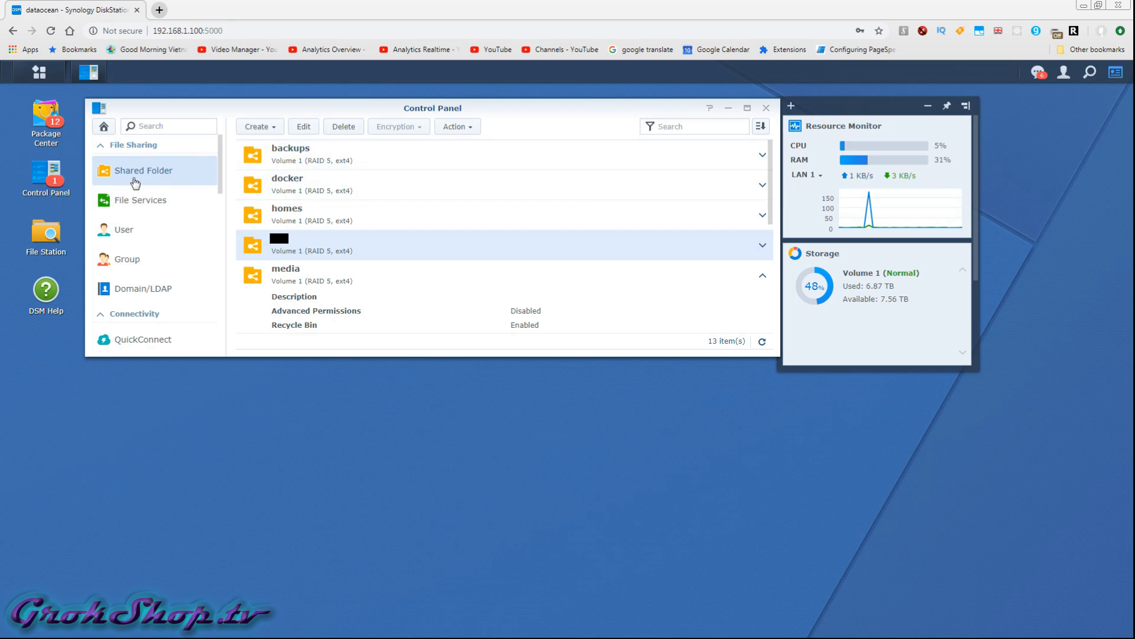
Open the media share's NFS rule for 192.168.1.10 and confirm its read/write settings.
{"action": "left_click", "coordinate": [298, 289]}
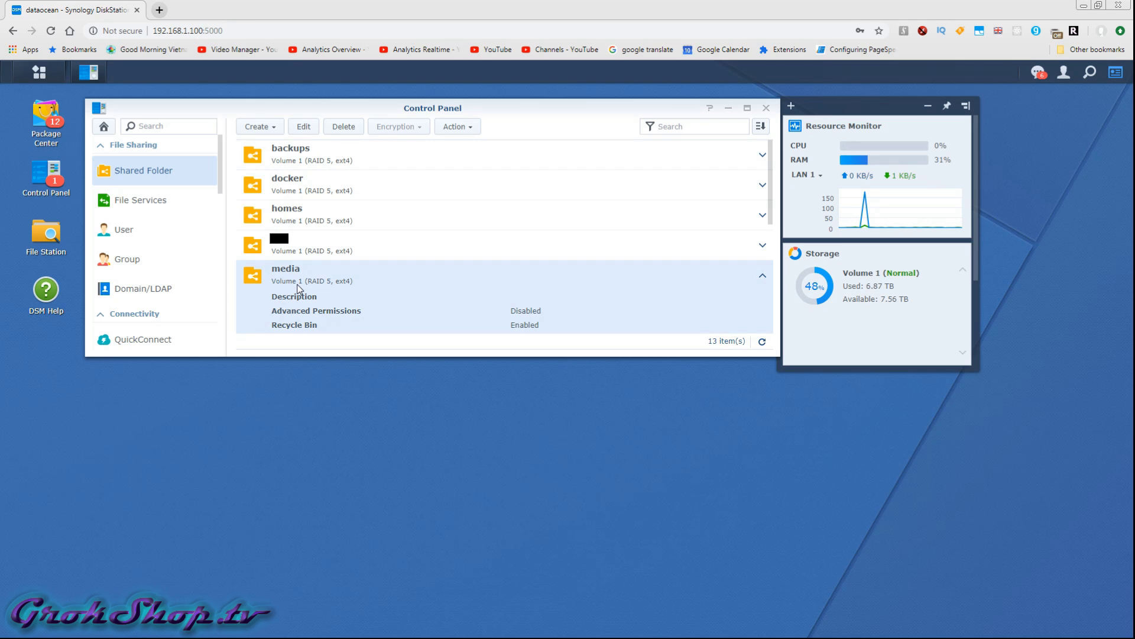
{"action": "right_click", "coordinate": [298, 289]}
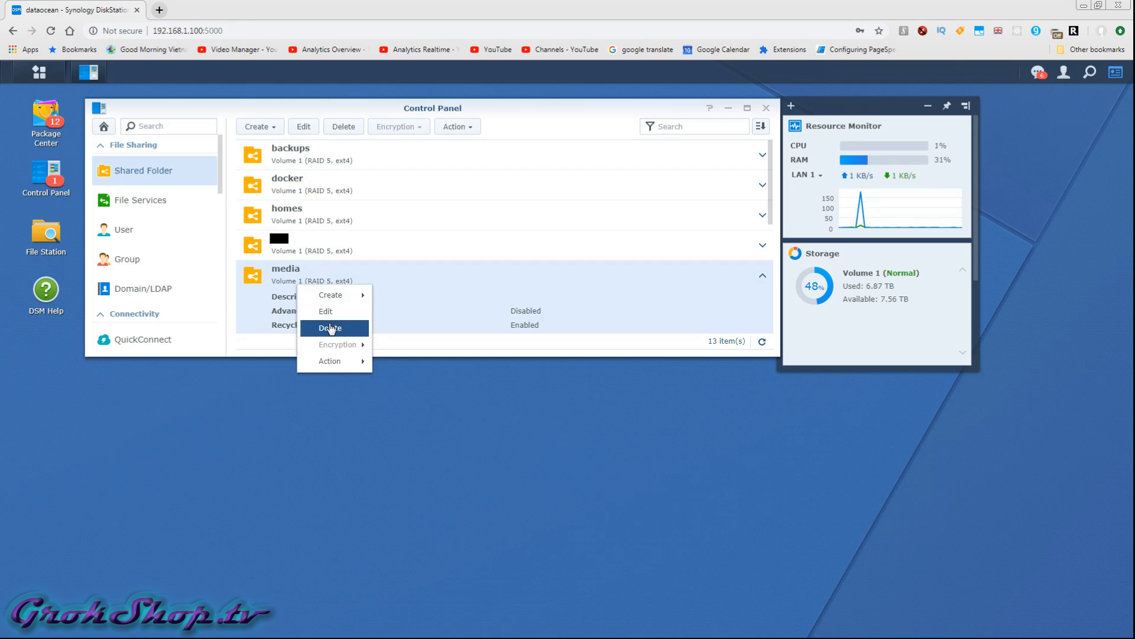
{"action": "left_click", "coordinate": [325, 319]}
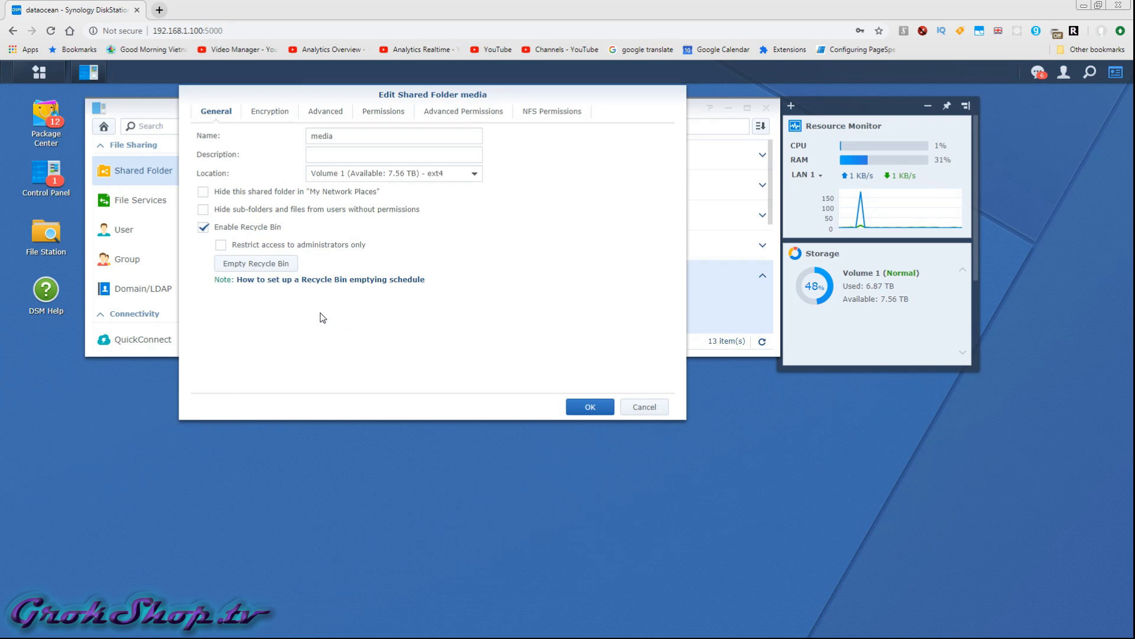
{"action": "left_click", "coordinate": [558, 112]}
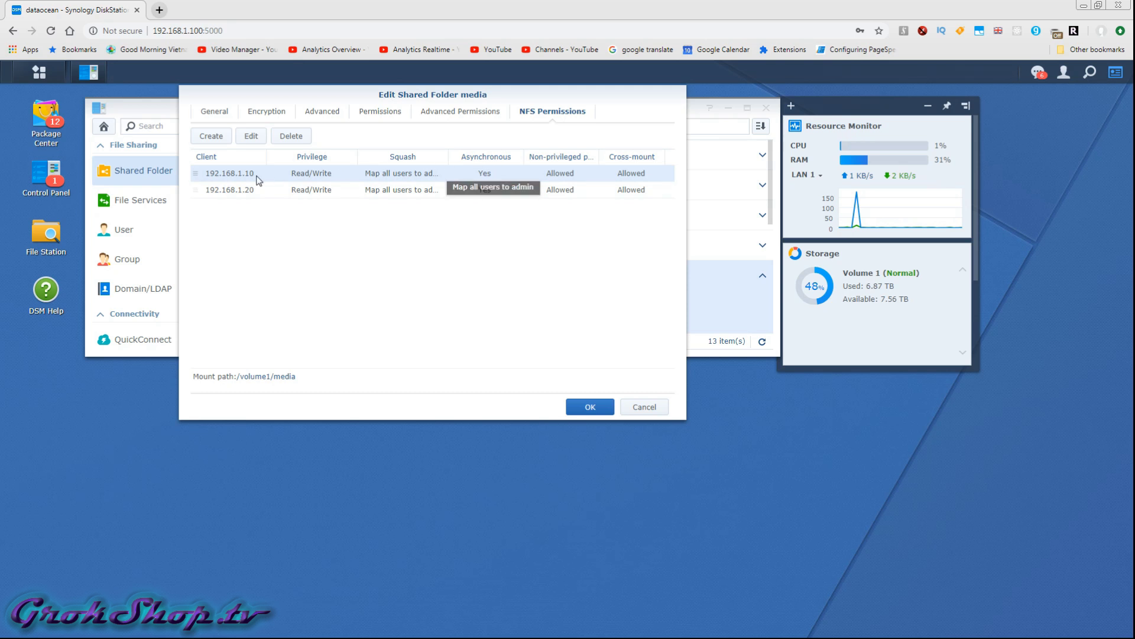
{"action": "left_click", "coordinate": [251, 137]}
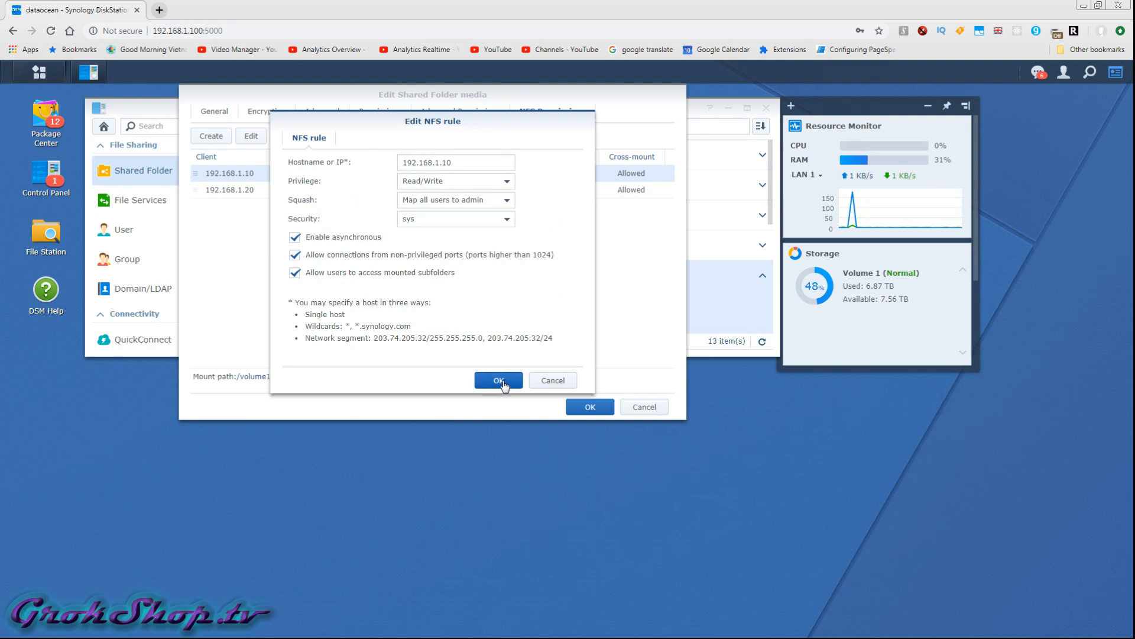
{"action": "left_click", "coordinate": [499, 380]}
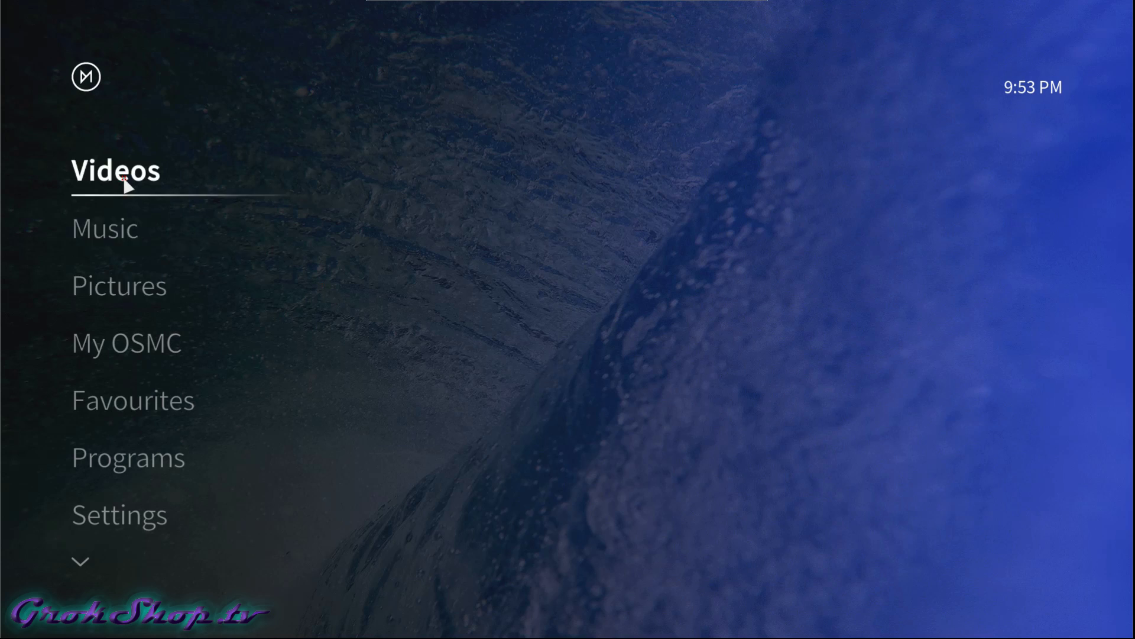
Open the Add videos source dialog from Videos > Files.
{"action": "left_click", "coordinate": [123, 176]}
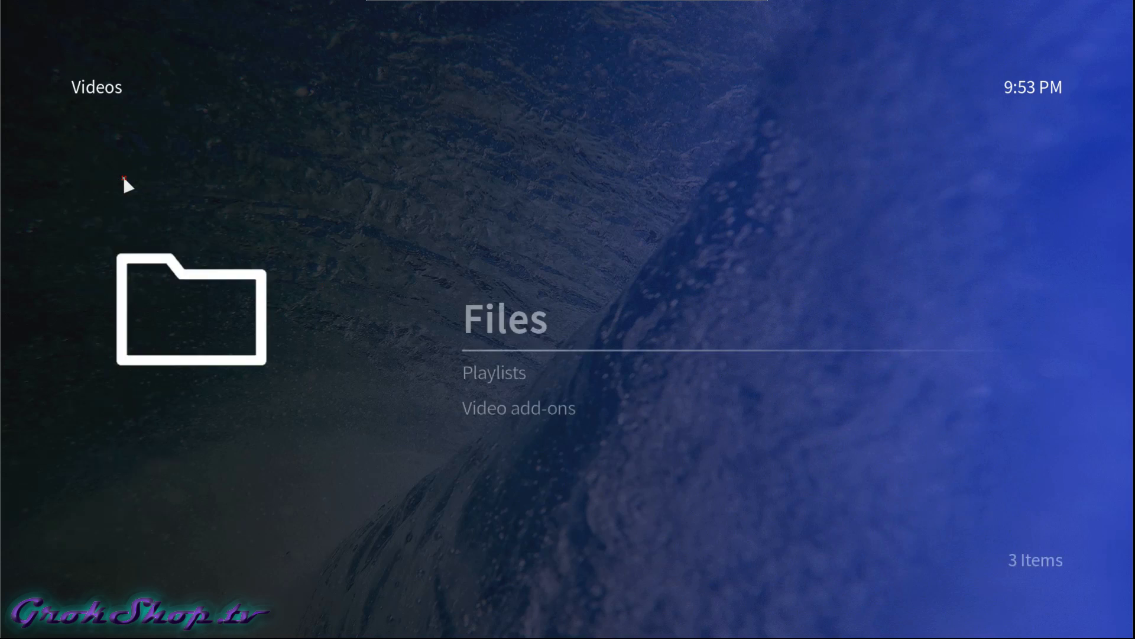
{"action": "key", "text": "Left"}
{"action": "key", "text": "Right"}
{"action": "key", "text": "Return"}
{"action": "key", "text": "Down"}
{"action": "key", "text": "Return"}
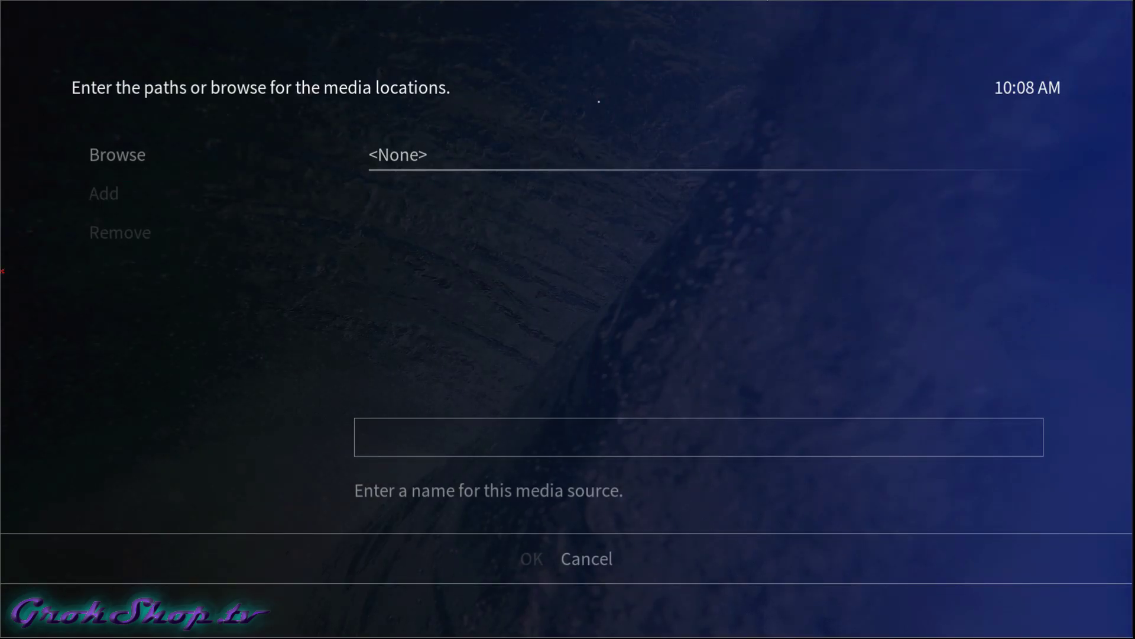
Browse the share types and start adding a new network location.
{"action": "key", "text": "Down"}
{"action": "key", "text": "Left"}
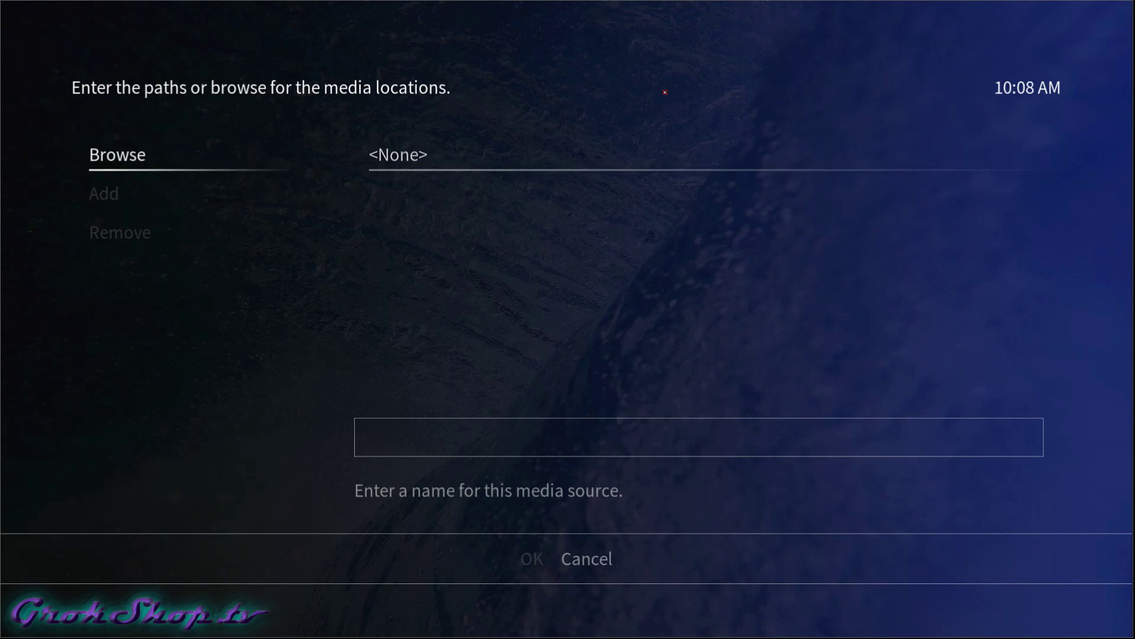
{"action": "key", "text": "Return"}
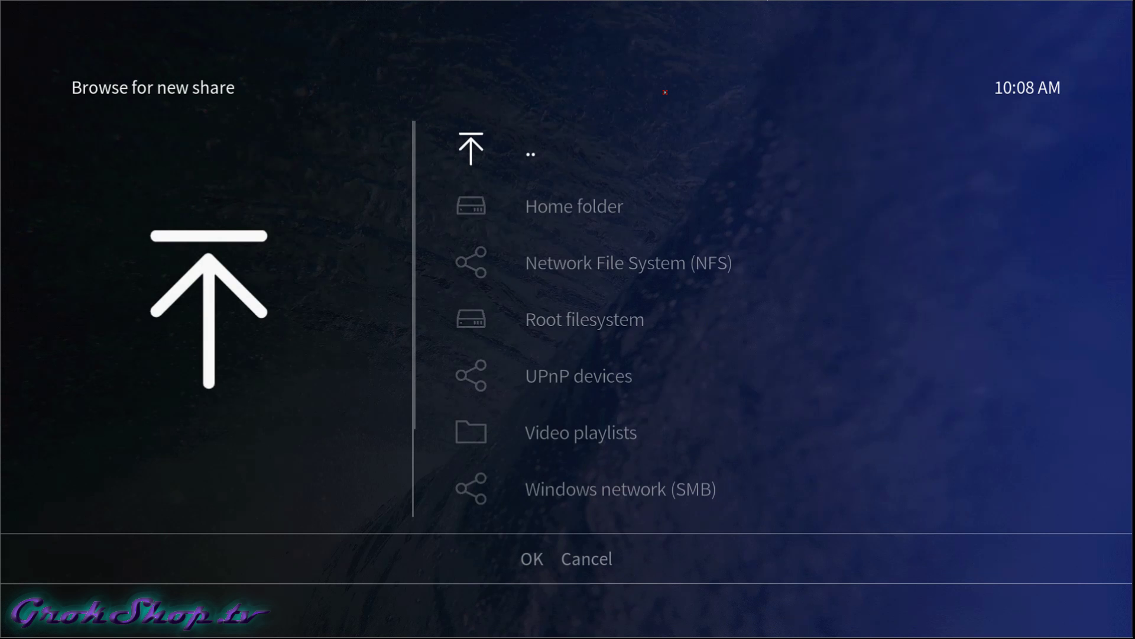
{"action": "key", "text": "Down"}
{"action": "key", "text": "Down"}
{"action": "key", "text": "Down"}
{"action": "key", "text": "Down"}
{"action": "key", "text": "Down"}
{"action": "key", "text": "Down"}
{"action": "key", "text": "Down"}
{"action": "key", "text": "Down"}
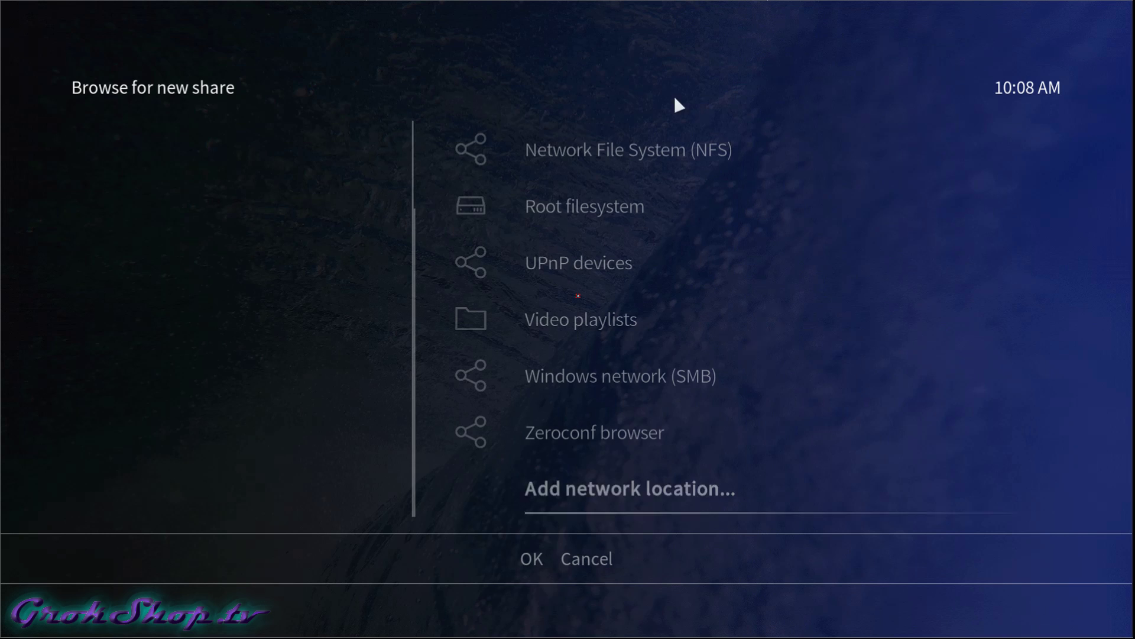
{"action": "left_click", "coordinate": [649, 481]}
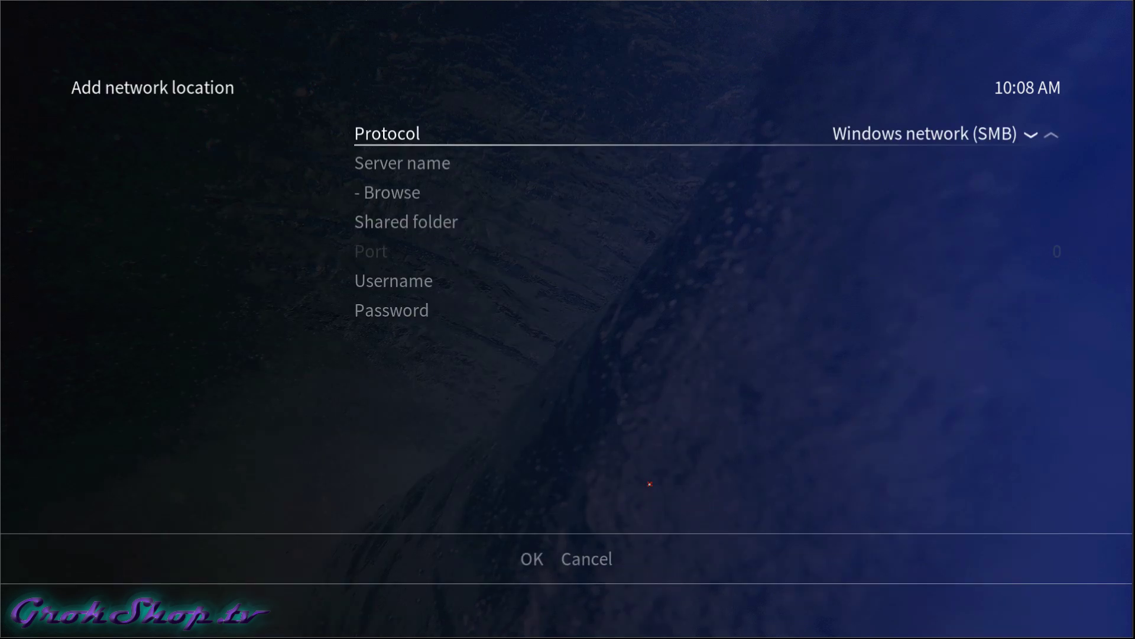
Switch the network location protocol from SMB to Network File System (NFS).
{"action": "key", "text": "Down"}
{"action": "key", "text": "Up"}
{"action": "key", "text": "Left"}
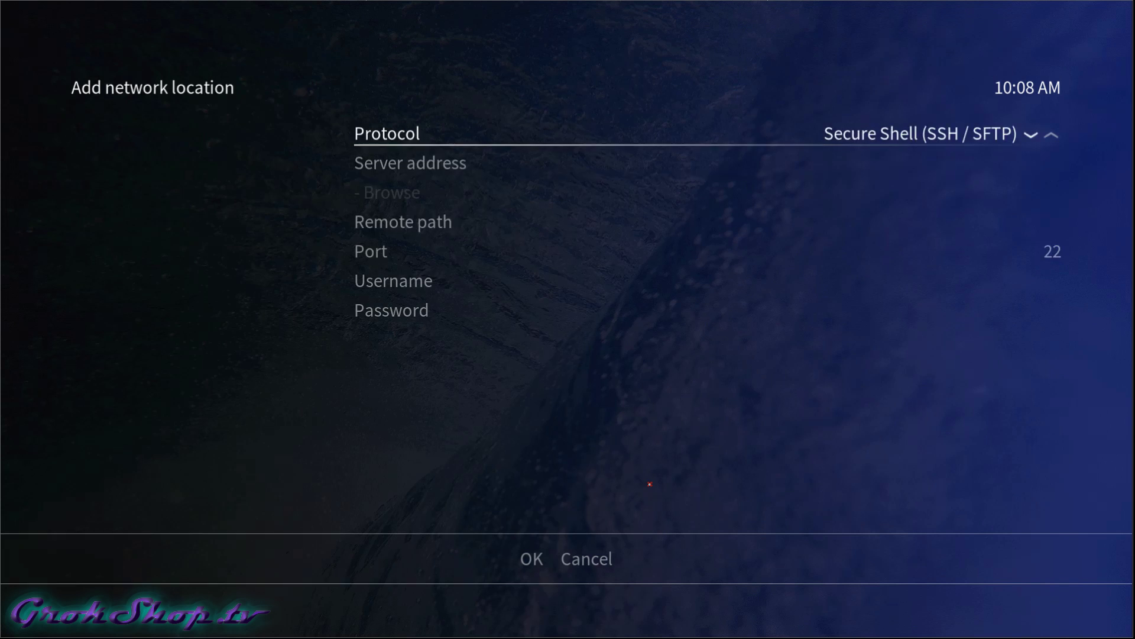
{"action": "key", "text": "Left"}
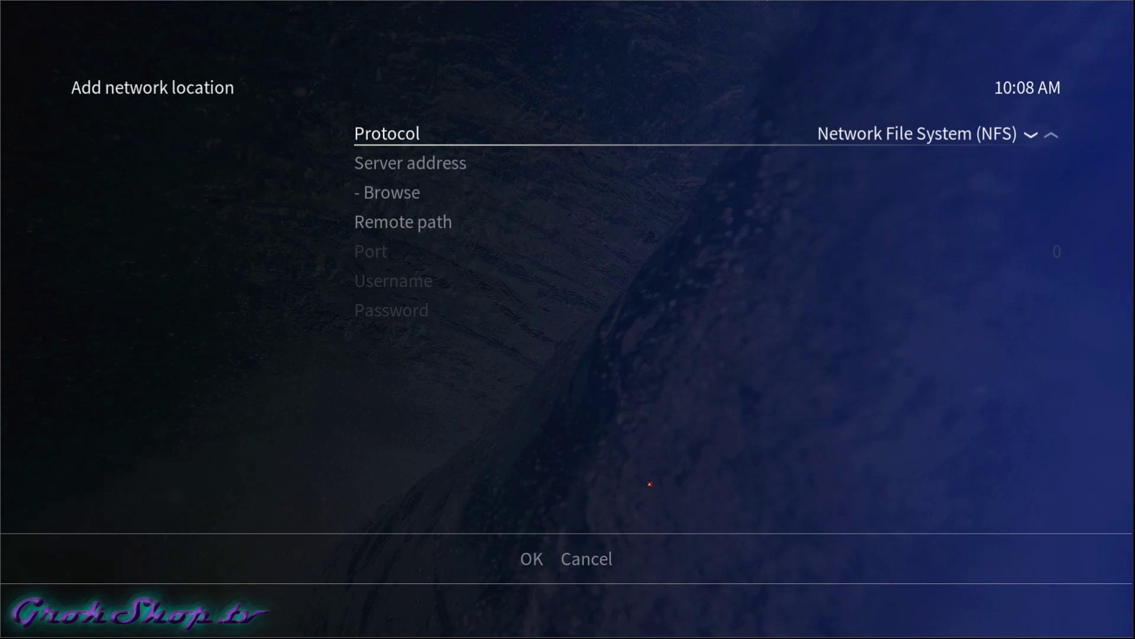
Browse the network to the NFS server 192.168.1.100's media share.
{"action": "key", "text": "Down"}
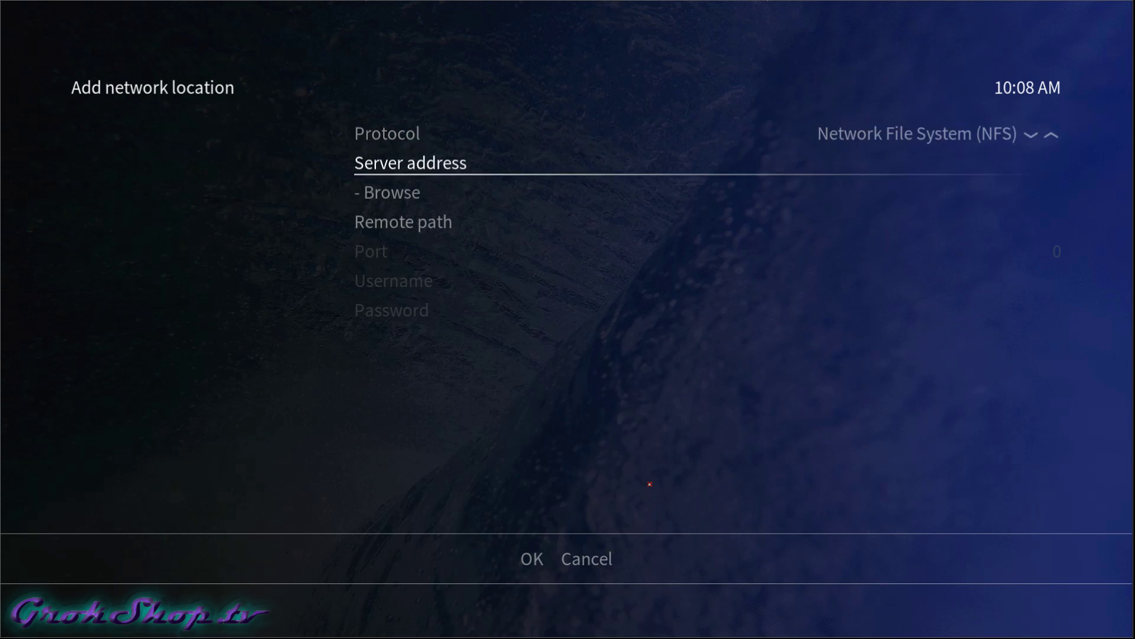
{"action": "key", "text": "Down"}
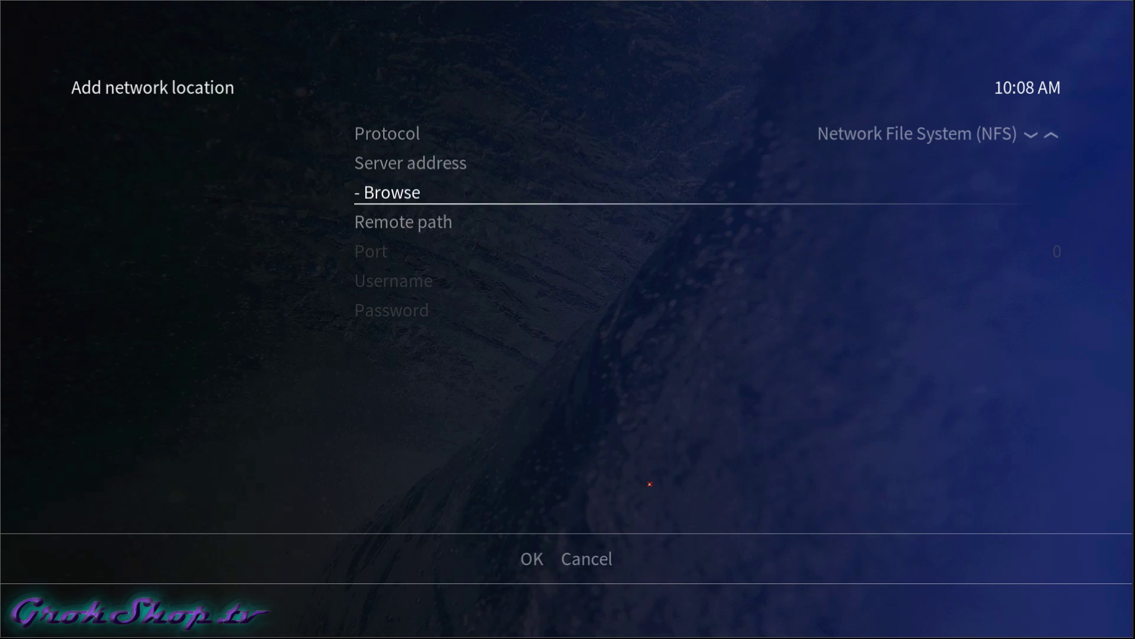
{"action": "key", "text": "Return"}
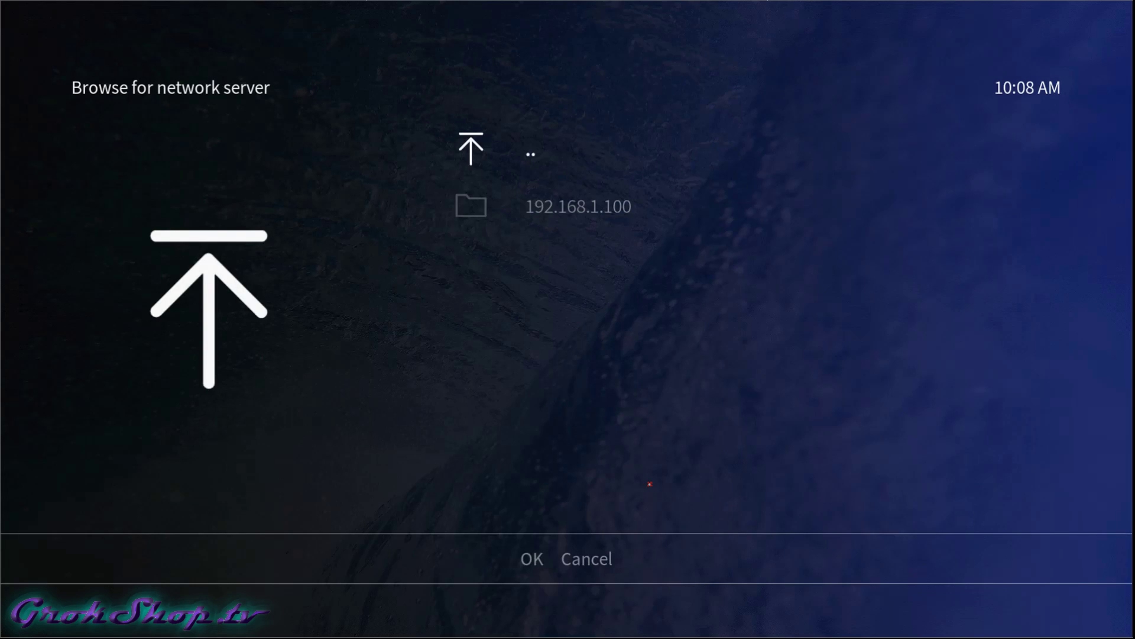
{"action": "key", "text": "Down"}
{"action": "key", "text": "Return"}
{"action": "key", "text": "Down"}
{"action": "key", "text": "Return"}
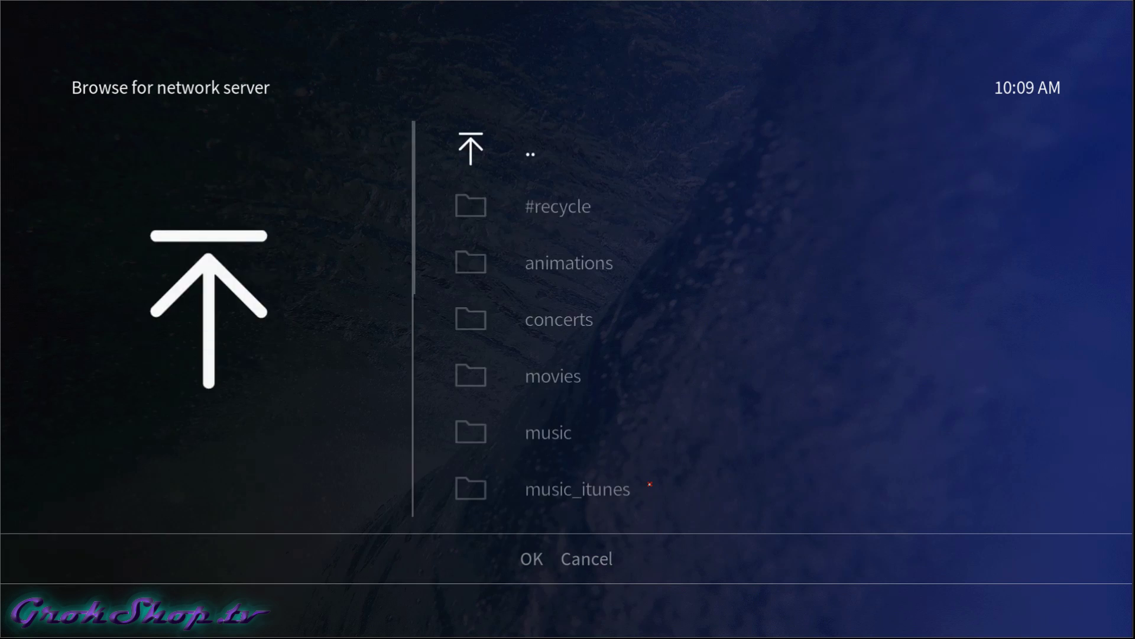
Accept /volume1/media as the remote path and confirm the NFS location.
{"action": "key", "text": "Down"}
{"action": "key", "text": "Down"}
{"action": "key", "text": "Down"}
{"action": "key", "text": "Down"}
{"action": "key", "text": "Down"}
{"action": "key", "text": "Down"}
{"action": "key", "text": "Down"}
{"action": "key", "text": "Down"}
{"action": "key", "text": "Down"}
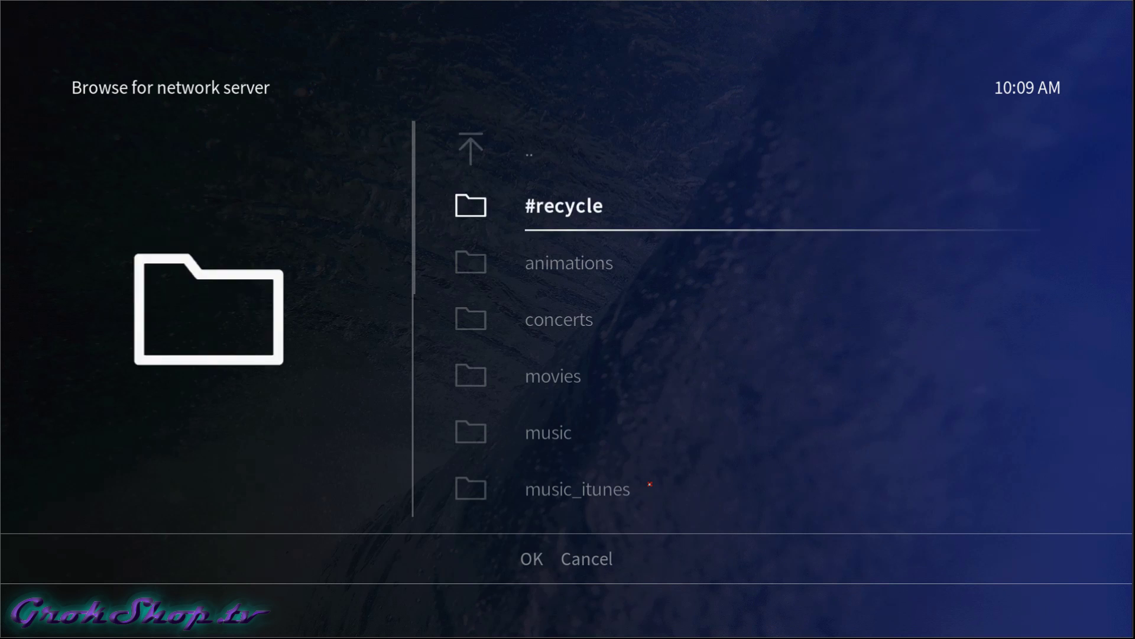
{"action": "key", "text": "Down"}
{"action": "key", "text": "Down"}
{"action": "key", "text": "Down"}
{"action": "key", "text": "Down"}
{"action": "key", "text": "Down"}
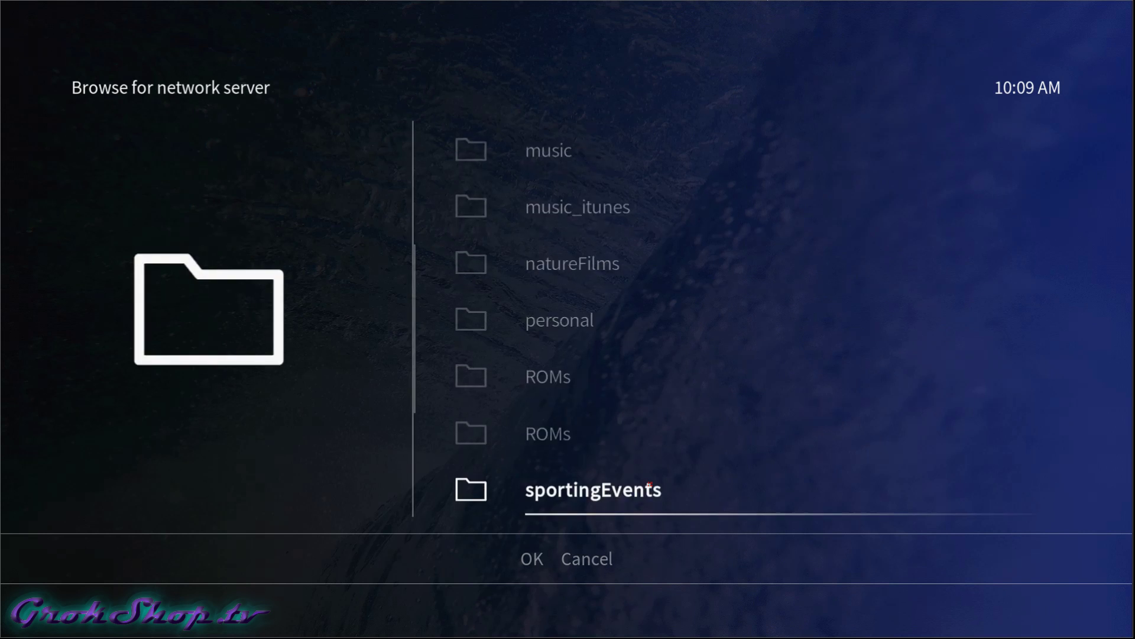
{"action": "key", "text": "Down"}
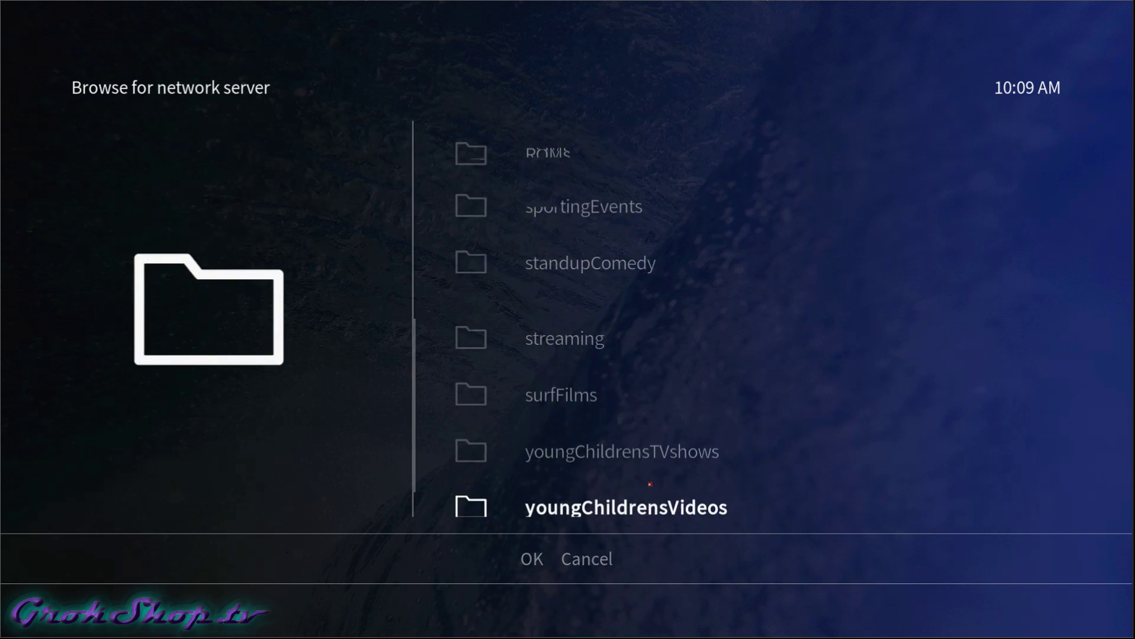
{"action": "key", "text": "Down"}
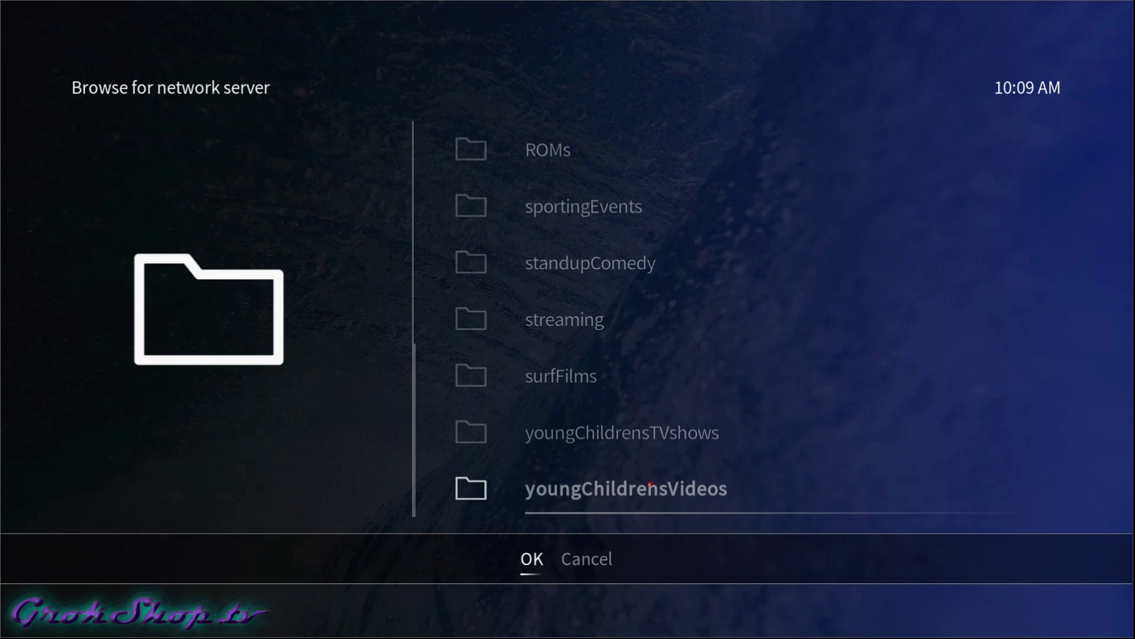
{"action": "key", "text": "Return"}
{"action": "key", "text": "Down"}
{"action": "key", "text": "Down"}
{"action": "key", "text": "Return"}
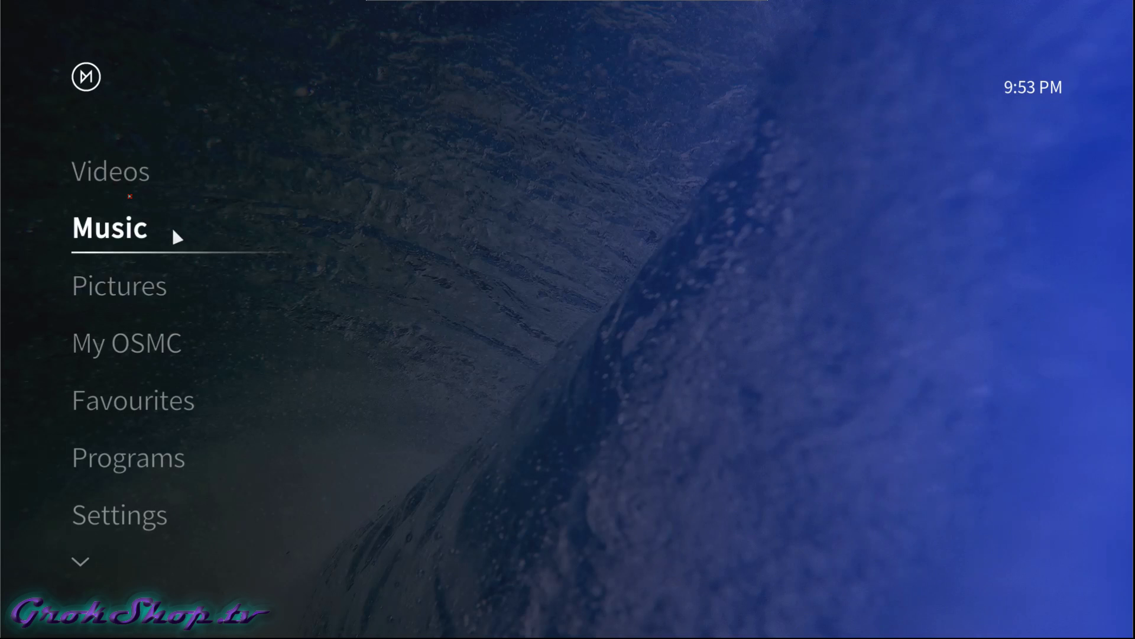
Start a new video source in Videos > Files and browse into the NFS media share.
{"action": "left_click", "coordinate": [123, 177]}
{"action": "key", "text": "Return"}
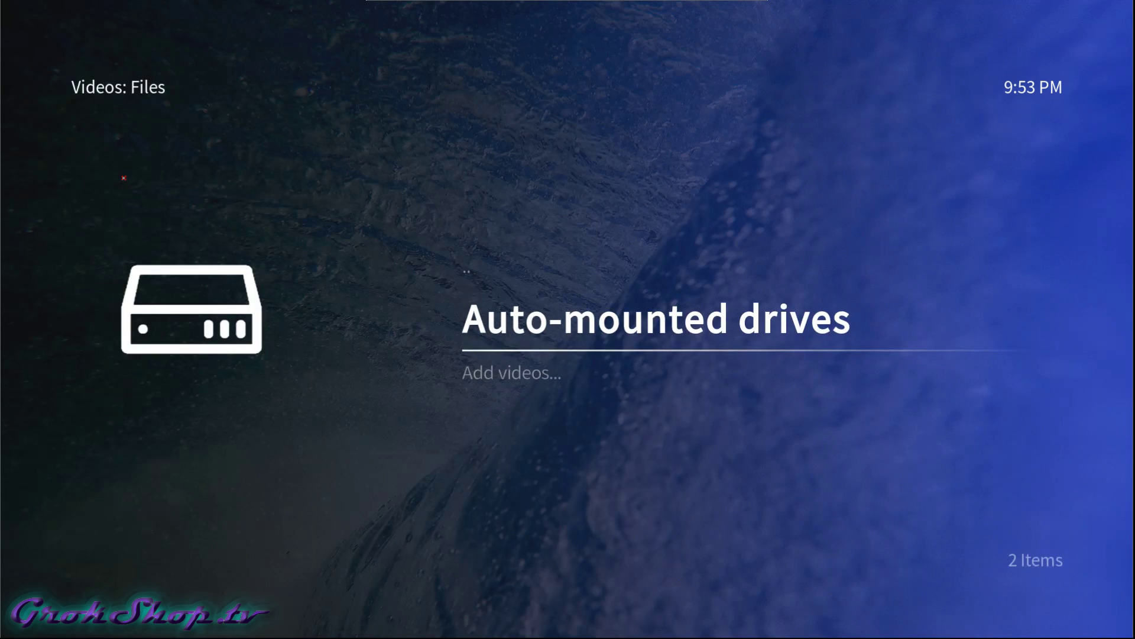
{"action": "key", "text": "Down"}
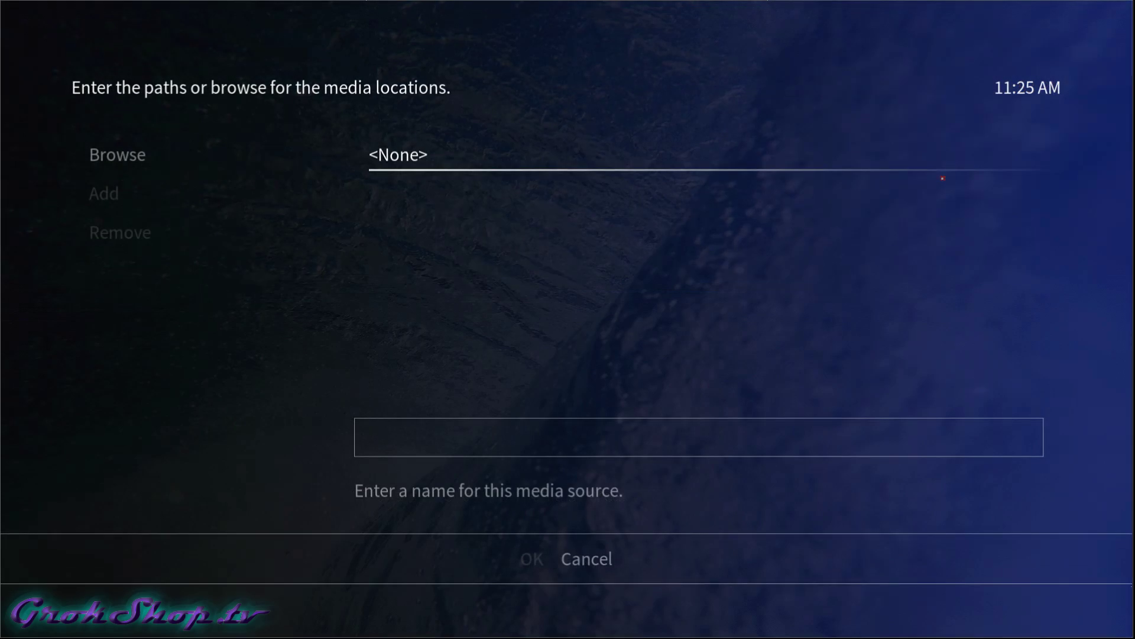
{"action": "key", "text": "Return"}
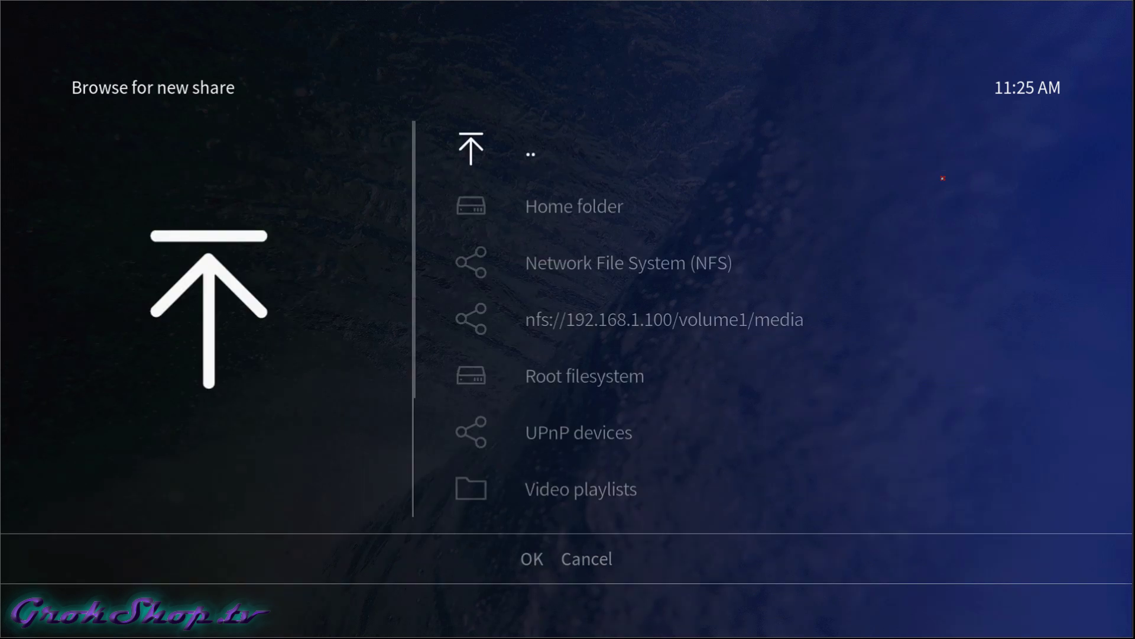
{"action": "key", "text": "Down"}
{"action": "key", "text": "Down"}
{"action": "key", "text": "Down"}
{"action": "key", "text": "Return"}
Choose the concerts folder as the source path, nfs://192.168.1.100/volume1/media/concerts/.
{"action": "key", "text": "Down"}
{"action": "key", "text": "Down"}
{"action": "key", "text": "Down"}
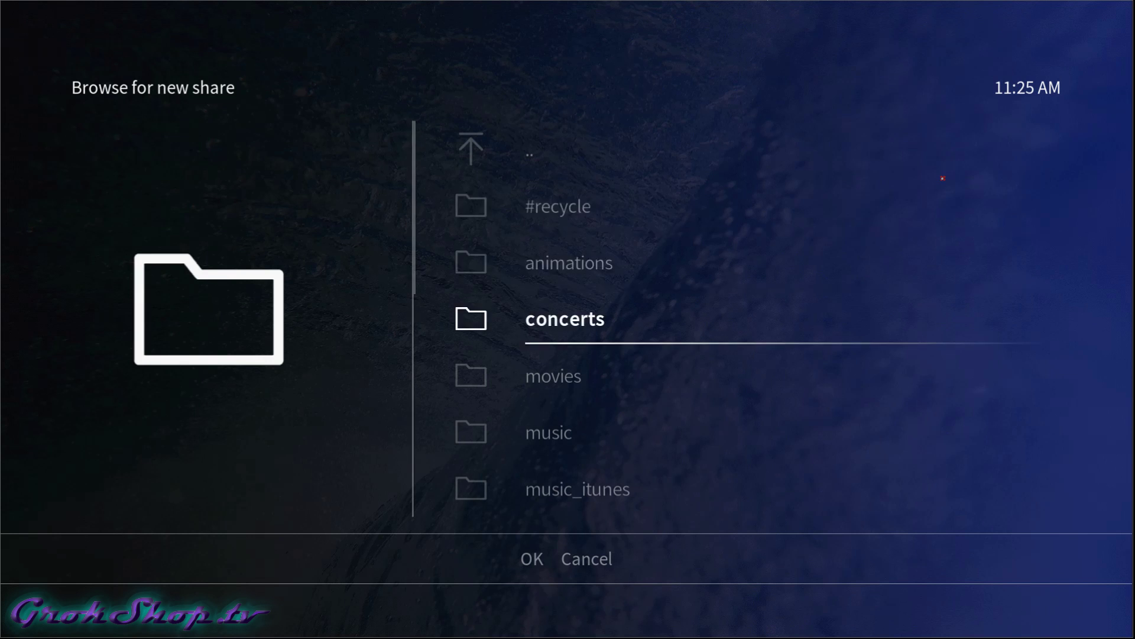
{"action": "key", "text": "Return"}
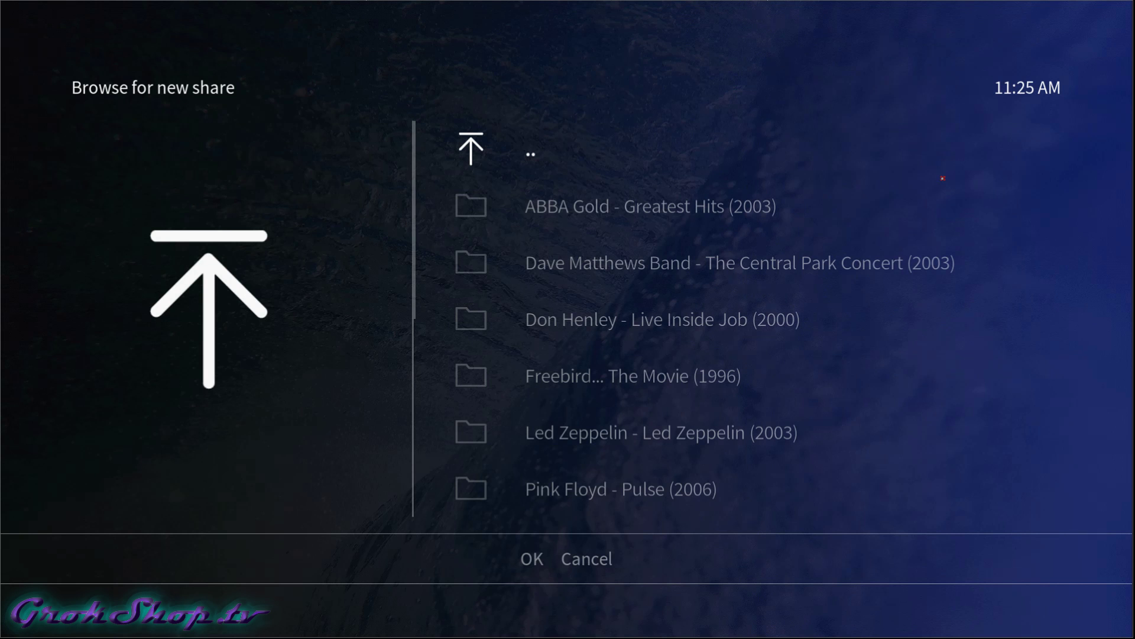
{"action": "key", "text": "Down"}
{"action": "key", "text": "Down"}
{"action": "key", "text": "Down"}
{"action": "key", "text": "Down"}
{"action": "key", "text": "Down"}
{"action": "key", "text": "Down"}
{"action": "key", "text": "Down"}
{"action": "key", "text": "Down"}
{"action": "key", "text": "Down"}
{"action": "key", "text": "Down"}
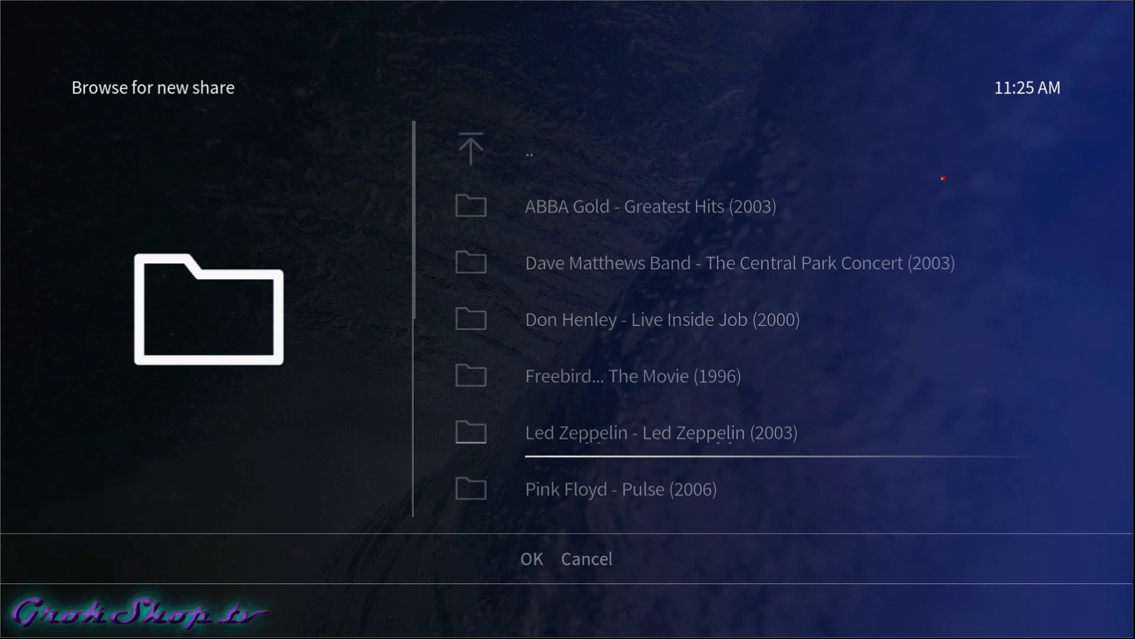
{"action": "key", "text": "Down"}
{"action": "key", "text": "Down"}
{"action": "key", "text": "Down"}
{"action": "key", "text": "Down"}
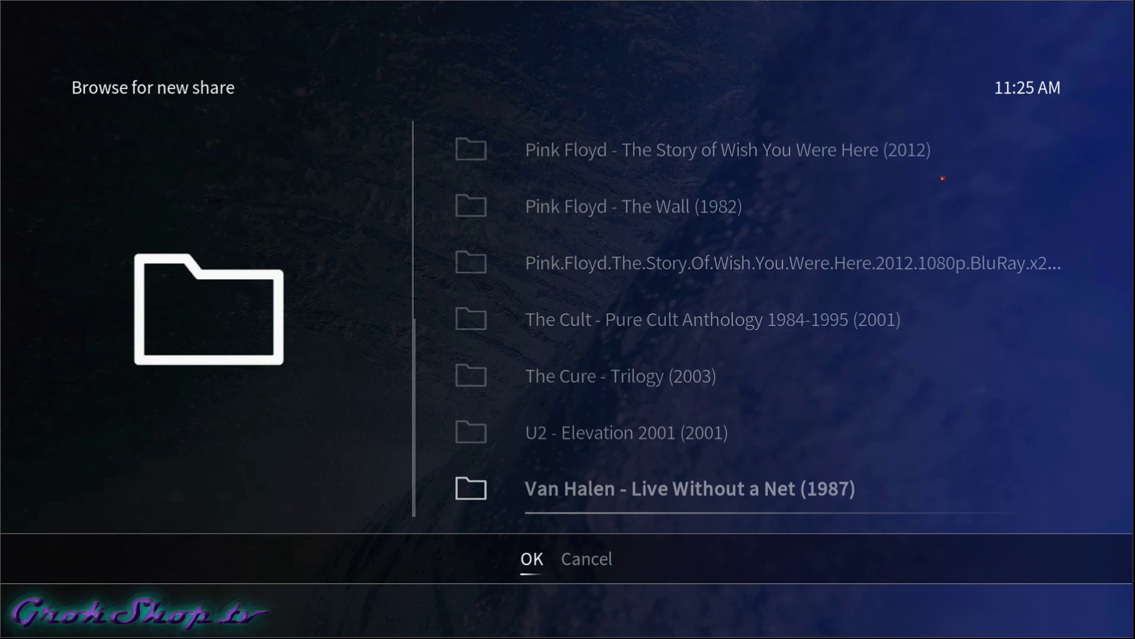
{"action": "key", "text": "Return"}
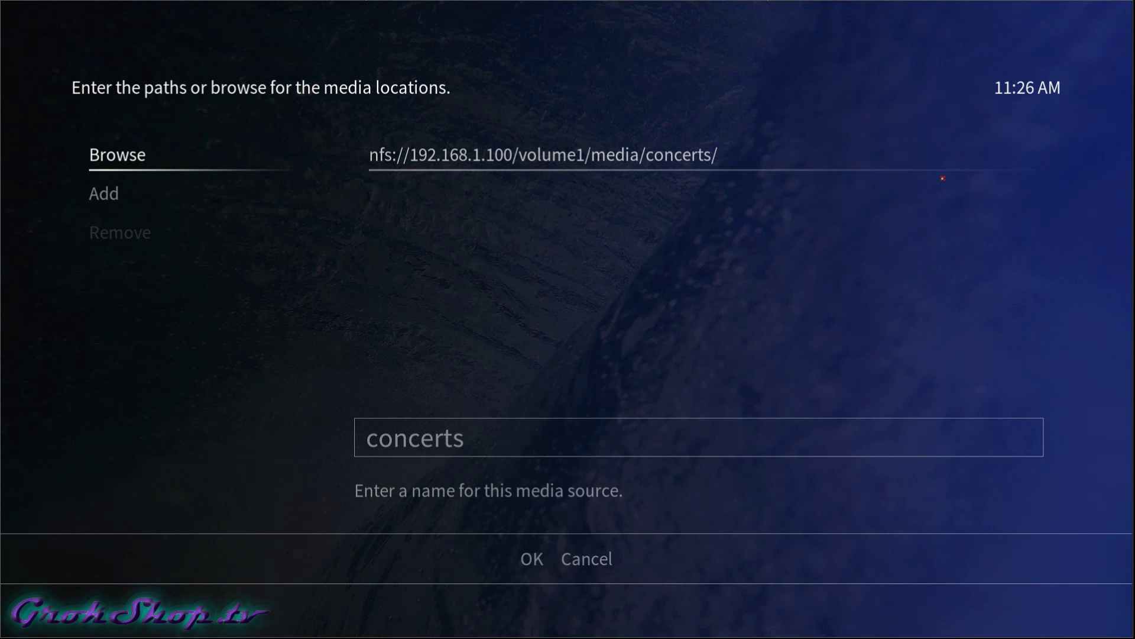
{"action": "key", "text": "Down"}
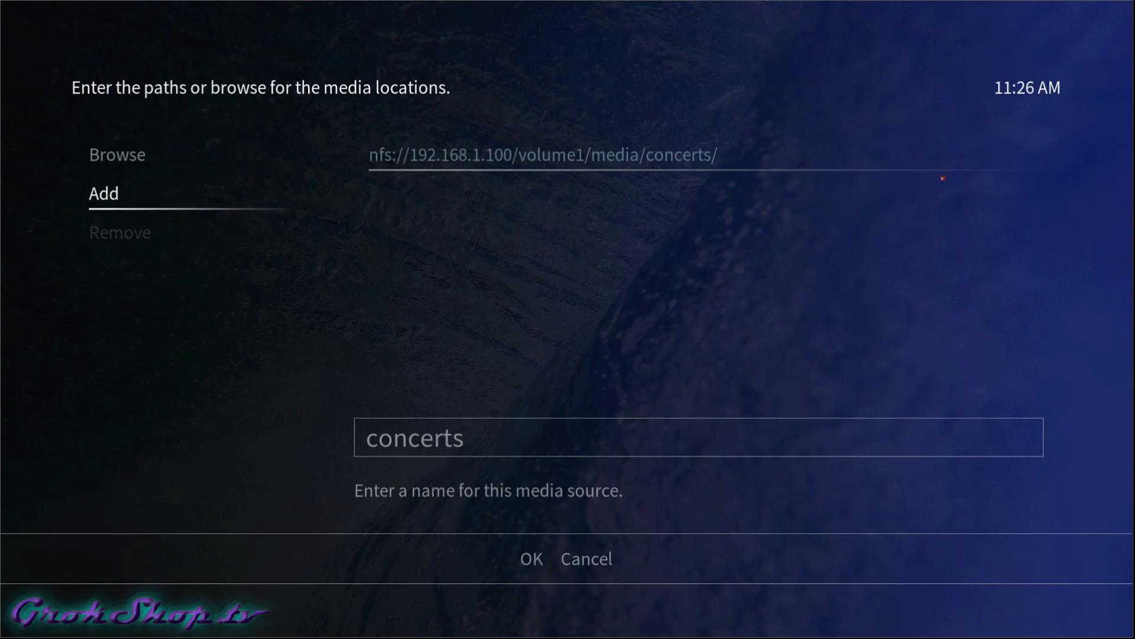